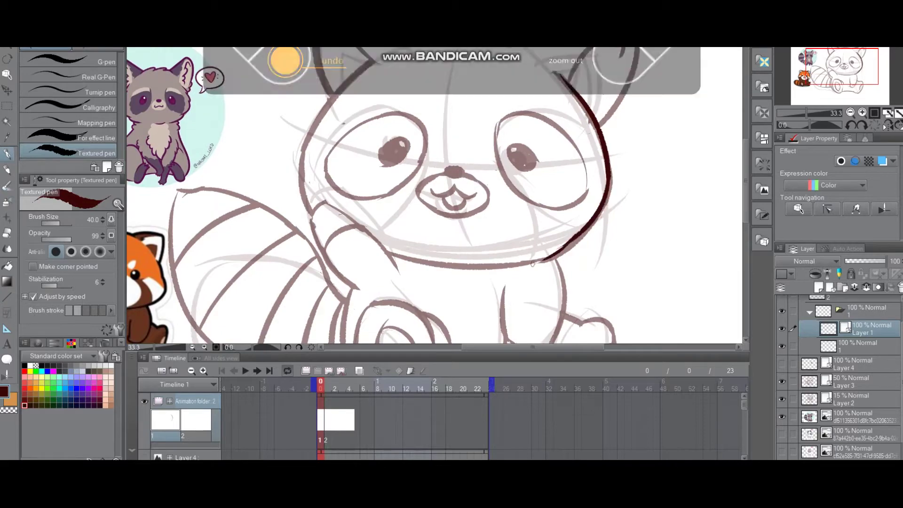
# - Ink the chin line and the raised arm, with jagged paw tips and a scalloped cuff, using the dark brown Textured pen
pyautogui.moveTo(522, 235)
pyautogui.mouseDown()
pyautogui.moveTo(391, 178)
pyautogui.moveTo(426, 263)
pyautogui.mouseUp()
pyautogui.scroll(-1, 415, 226)
pyautogui.moveTo(439, 184)
pyautogui.mouseDown()
pyautogui.moveTo(434, 254)
pyautogui.moveTo(401, 250)
pyautogui.mouseUp()
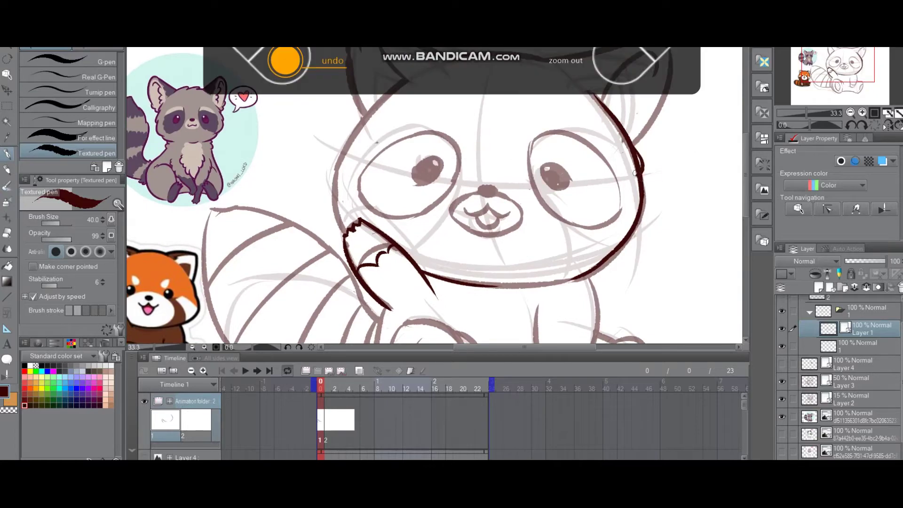
# - Ink small fur tufts along the right cheek and under the right side of the chin
pyautogui.moveTo(435, 198); pyautogui.dragTo(404, 214)
pyautogui.moveTo(469, 285)
pyautogui.mouseDown()
pyautogui.moveTo(487, 236)
pyautogui.moveTo(530, 222)
pyautogui.mouseUp()
pyautogui.hotkey('ctrl', 'z')
pyautogui.scroll(5, 569, 204)
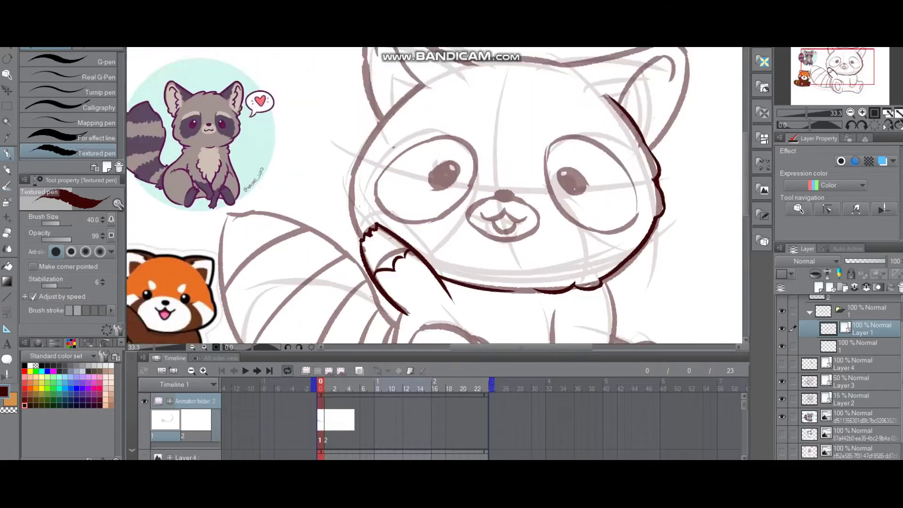
# - Ink the right ear's inner fur and its outer outline, with tufts at the ear's base
pyautogui.scroll(1, 607, 160)
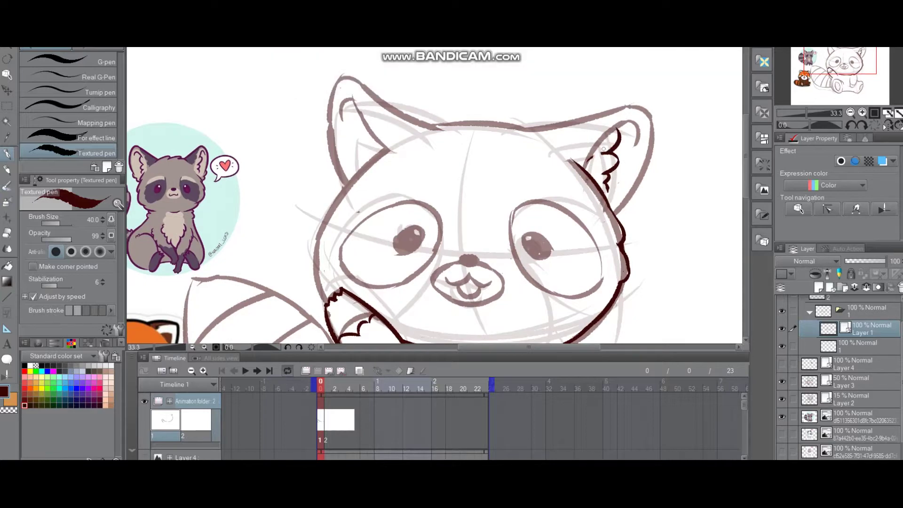
pyautogui.scroll(1, 607, 160)
pyautogui.scroll(-2, 607, 162)
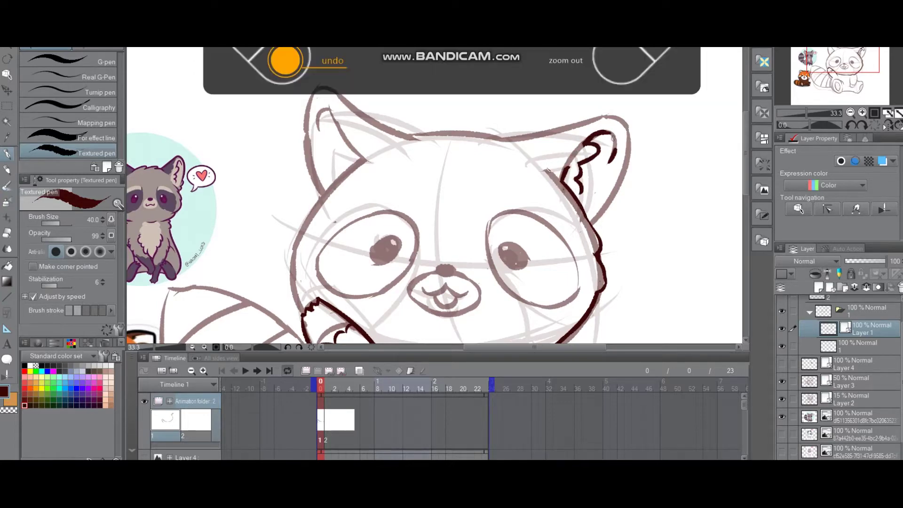
pyautogui.scroll(-2, 435, 198)
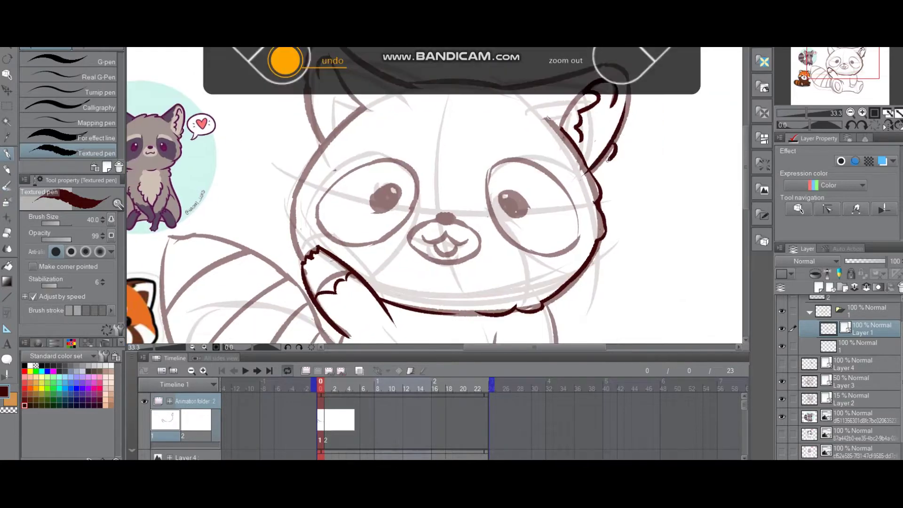
pyautogui.scroll(2, 435, 198)
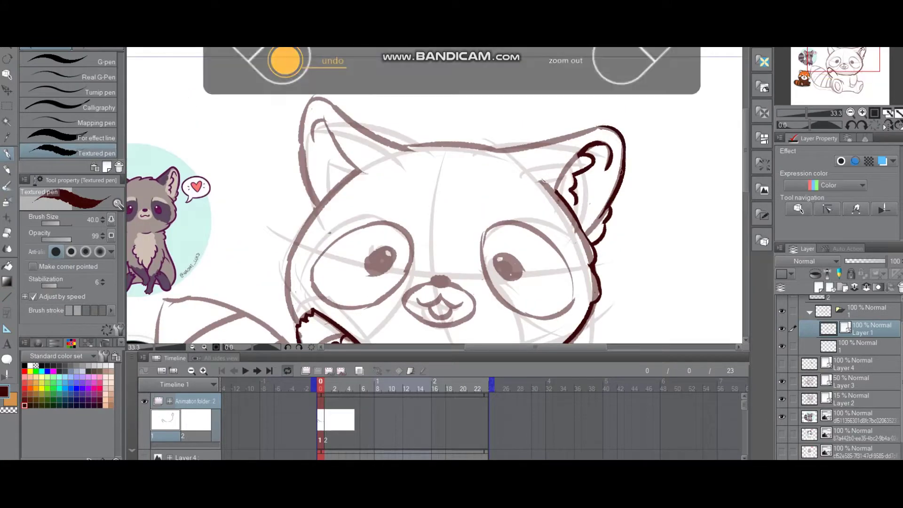
pyautogui.scroll(2, 513, 123)
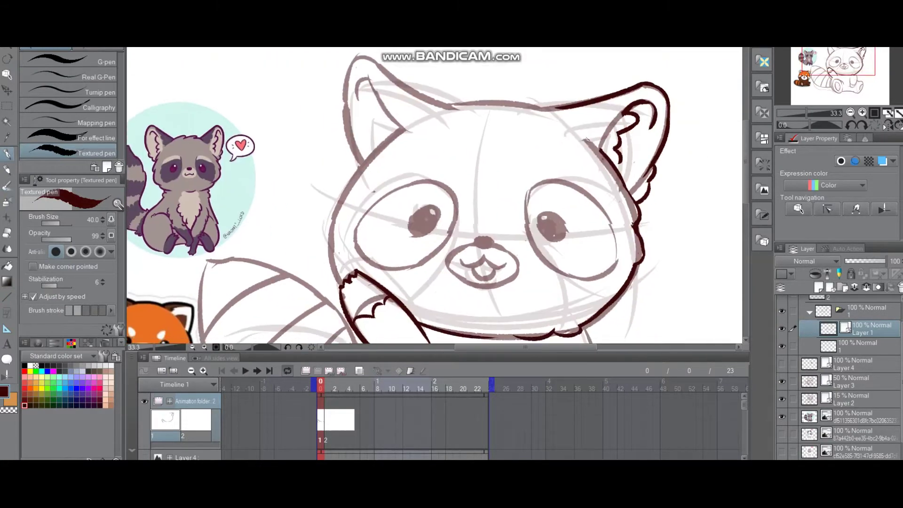
# - Ink the hair tufts on top of the head and the left ear's outline with its inner fur
pyautogui.scroll(3, 575, 141)
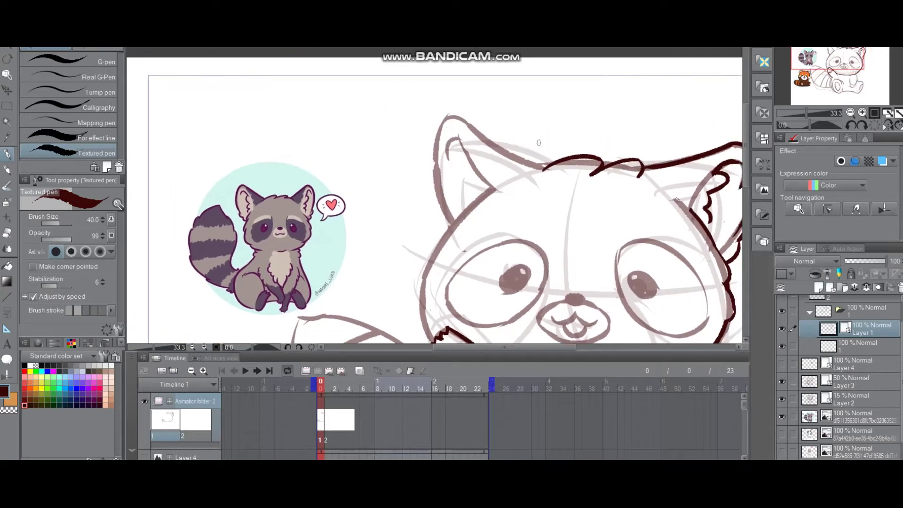
pyautogui.moveTo(459, 163); pyautogui.dragTo(482, 138)
pyautogui.scroll(1, 489, 156)
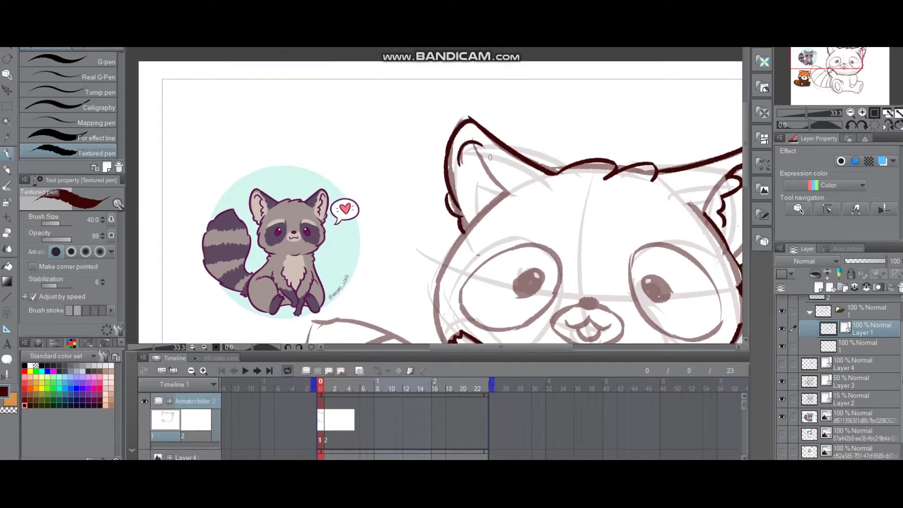
pyautogui.scroll(-5, 494, 183)
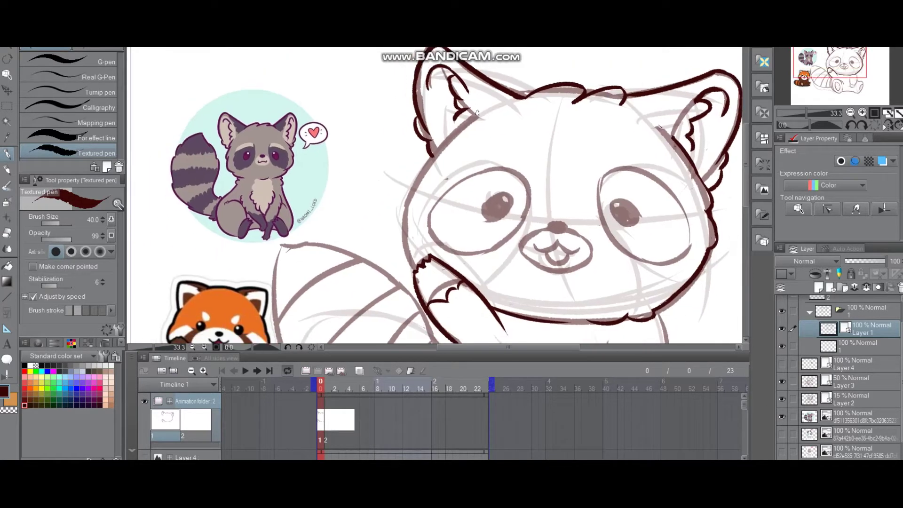
# - Ink the left side of the face from the ear down to the raised paw, with a cheek tuft
pyautogui.hscroll(-2, 449, 142)
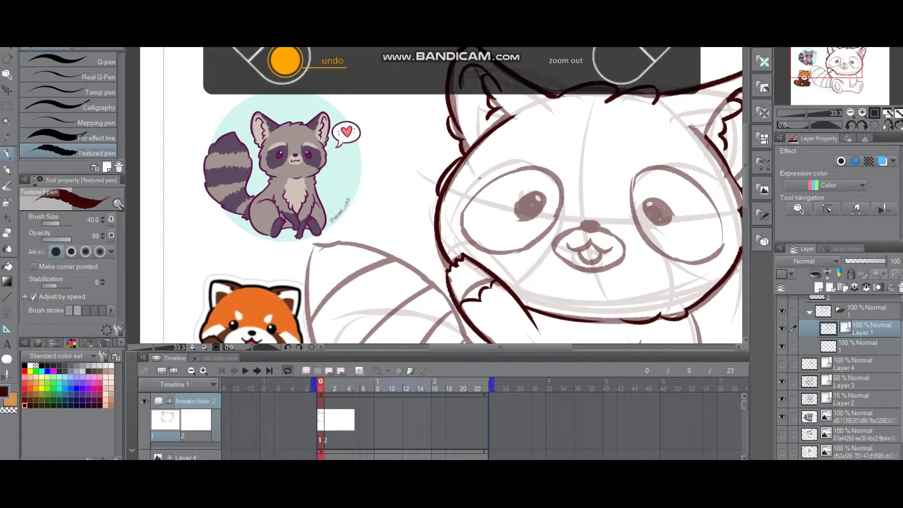
pyautogui.scroll(-3, 438, 197)
pyautogui.scroll(5, 437, 197)
pyautogui.hscroll(3, 438, 198)
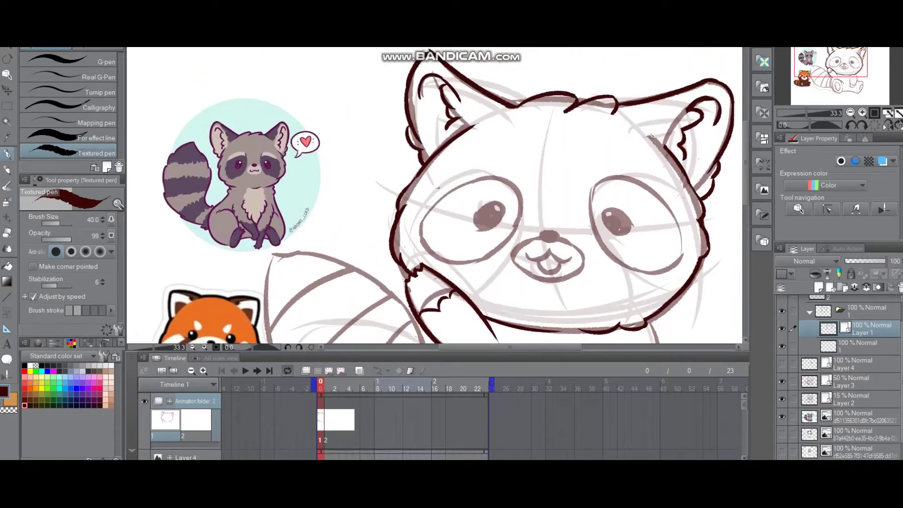
# - Add jagged fur lines where both ears meet the head
pyautogui.hscroll(-3, 437, 197)
pyautogui.scroll(2, 437, 197)
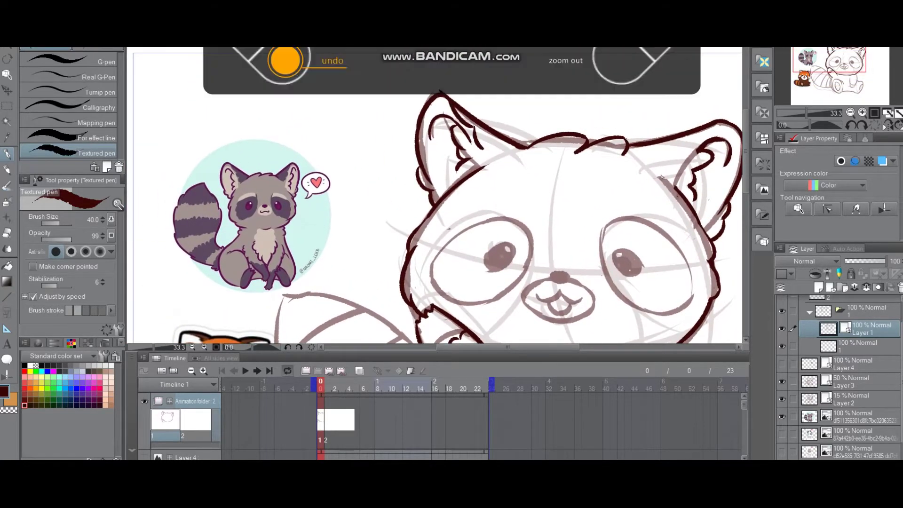
pyautogui.hscroll(3, 619, 115)
pyautogui.scroll(-1, 619, 116)
pyautogui.scroll(1, 607, 167)
pyautogui.hscroll(-1, 607, 167)
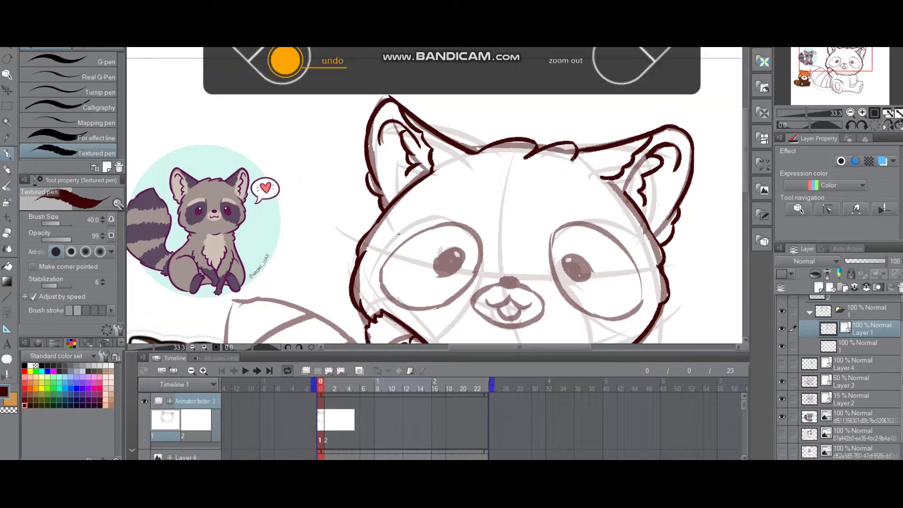
pyautogui.hscroll(-3, 438, 197)
pyautogui.scroll(1, 437, 197)
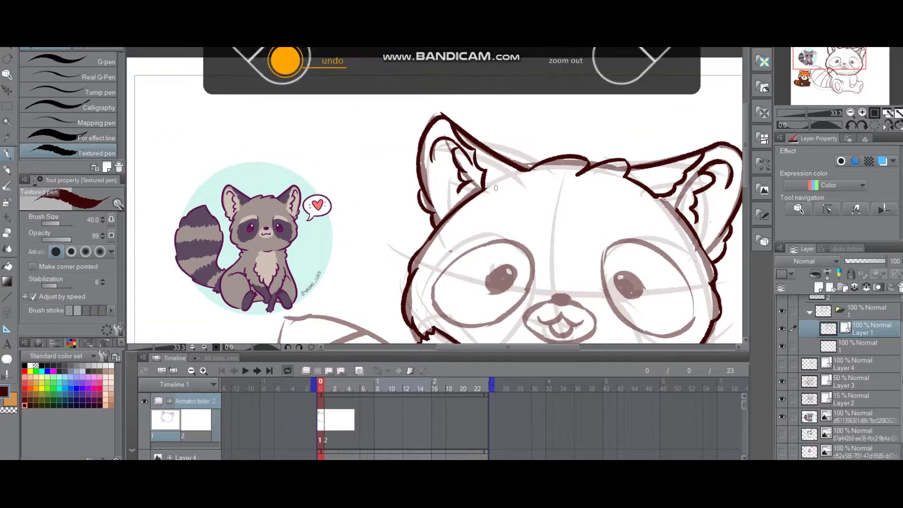
# - Ink the line joining the left ear to the head top, then the nose and open smiling mouth
pyautogui.hscroll(2, 546, 172)
pyautogui.scroll(1, 543, 170)
pyautogui.scroll(-4, 541, 167)
pyautogui.hscroll(1, 541, 167)
pyautogui.hscroll(-2, 535, 161)
pyautogui.scroll(1, 536, 160)
pyautogui.scroll(-1, 536, 161)
pyautogui.moveTo(520, 201); pyautogui.dragTo(543, 190)
pyautogui.hscroll(3, 536, 161)
pyautogui.scroll(2, 535, 160)
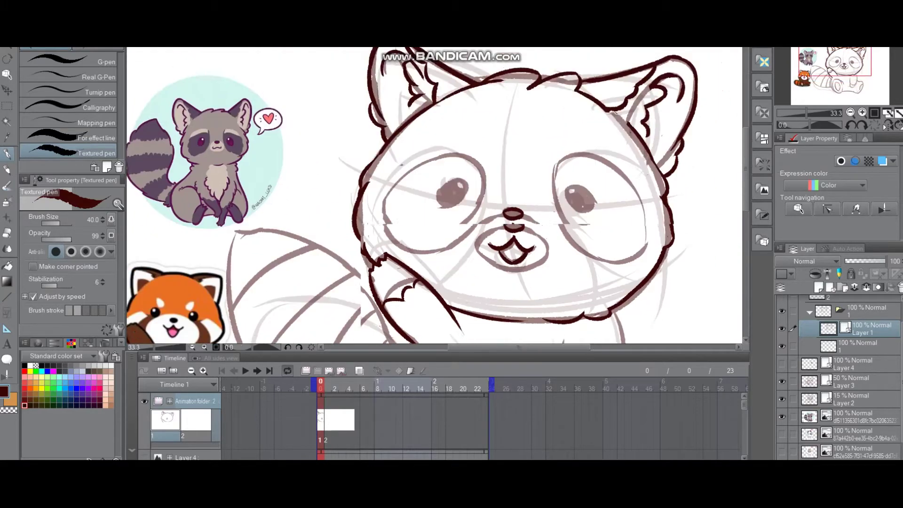
# - Ink the right eye's pupil with its highlight and the outline of the patch around it
pyautogui.scroll(-2, 576, 192)
pyautogui.scroll(3, 576, 191)
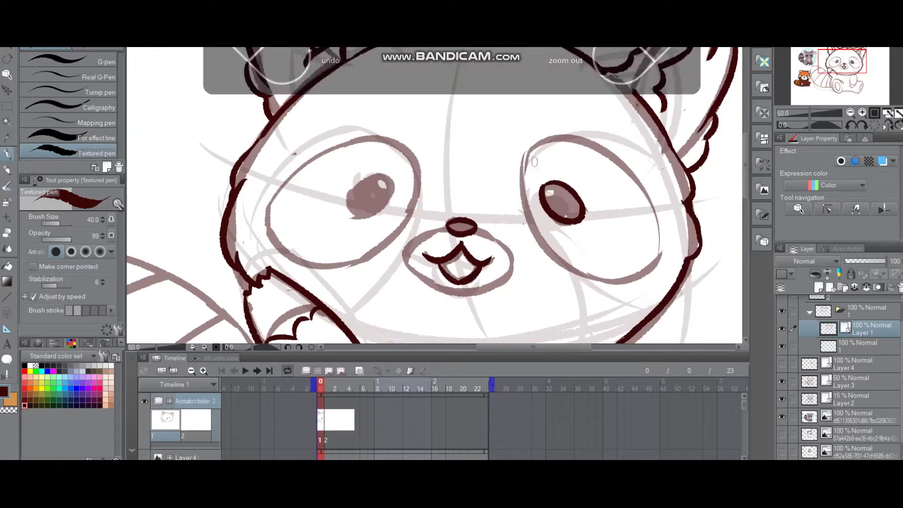
pyautogui.moveTo(540, 254); pyautogui.dragTo(619, 173)
pyautogui.scroll(-1, 619, 173)
pyautogui.scroll(2, 488, 211)
# - Ink the muzzle oval around the mouth, undoing misplaced strokes and redrawing it as a single clean outline
pyautogui.moveTo(494, 188)
pyautogui.mouseDown()
pyautogui.moveTo(489, 235)
pyautogui.moveTo(487, 211)
pyautogui.mouseUp()
pyautogui.hotkey('ctrl', 'z')
pyautogui.hotkey('ctrl', 'z')
pyautogui.hotkey('ctrl', 'z')
pyautogui.hotkey('ctrl', 'z')
pyautogui.hotkey('ctrl', 'z')
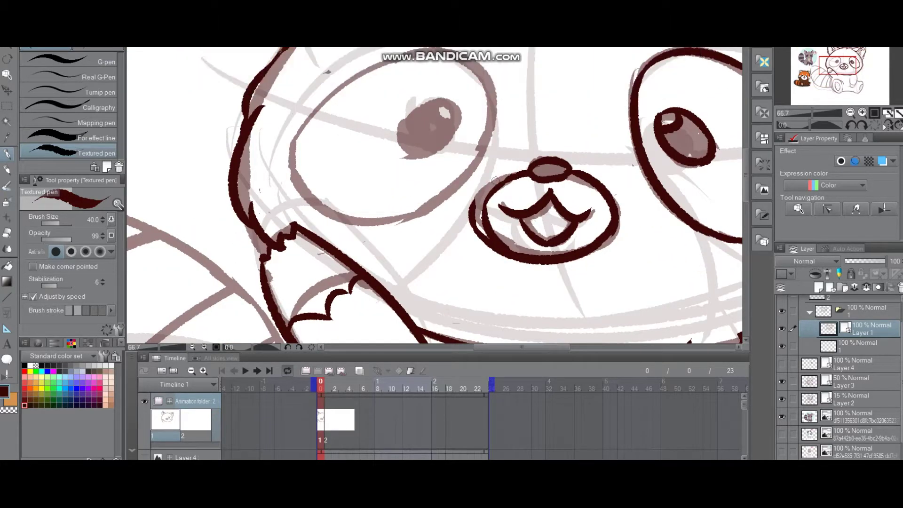
pyautogui.scroll(1, 484, 248)
pyautogui.hscroll(1, 485, 247)
pyautogui.scroll(-1, 520, 256)
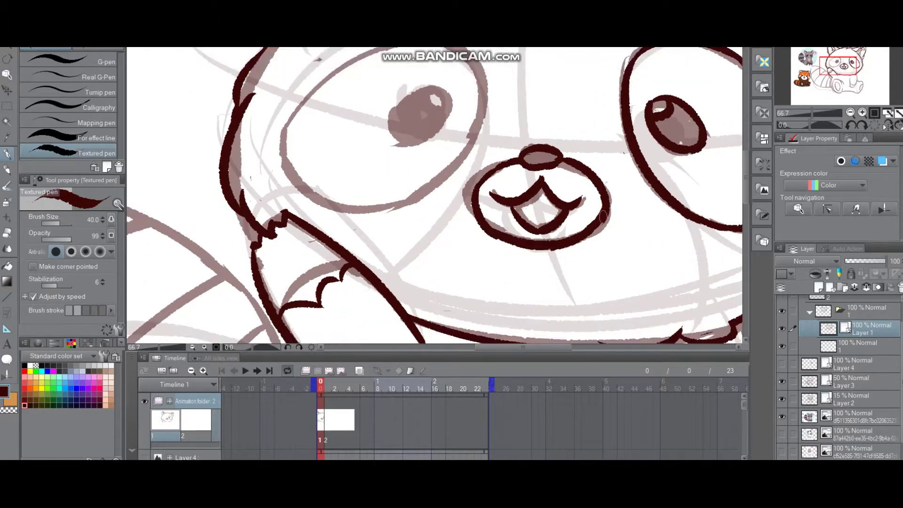
# - Ink the left eye's pupil with its highlight and the complete outline of the patch around it
pyautogui.scroll(-1, 531, 105)
pyautogui.scroll(-1, 531, 104)
pyautogui.moveTo(470, 177); pyautogui.dragTo(435, 217)
pyautogui.hotkey('ctrl', 'z')
pyautogui.hscroll(1, 434, 191)
pyautogui.moveTo(498, 138); pyautogui.dragTo(489, 217)
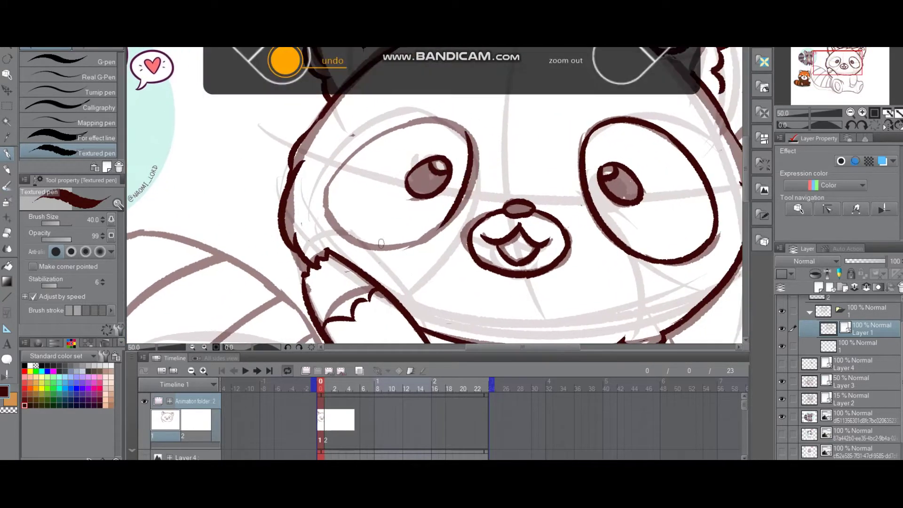
pyautogui.moveTo(476, 146); pyautogui.dragTo(468, 188)
pyautogui.moveTo(336, 221); pyautogui.dragTo(466, 151)
pyautogui.scroll(-1, 478, 161)
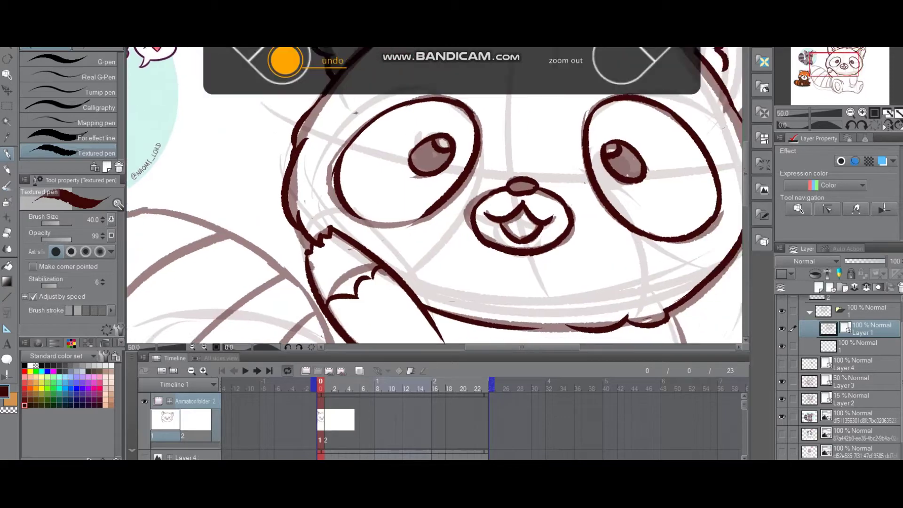
pyautogui.moveTo(344, 225); pyautogui.dragTo(421, 209)
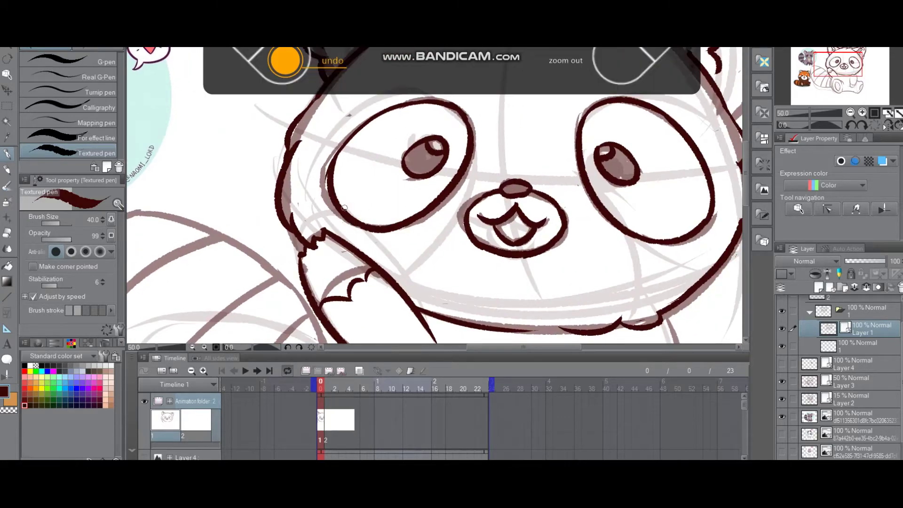
# - Ink the lowered right arm with a jagged paw tip and a curved cuff line
pyautogui.hotkey('ctrl', '-')
pyautogui.hotkey('ctrl', 'z')
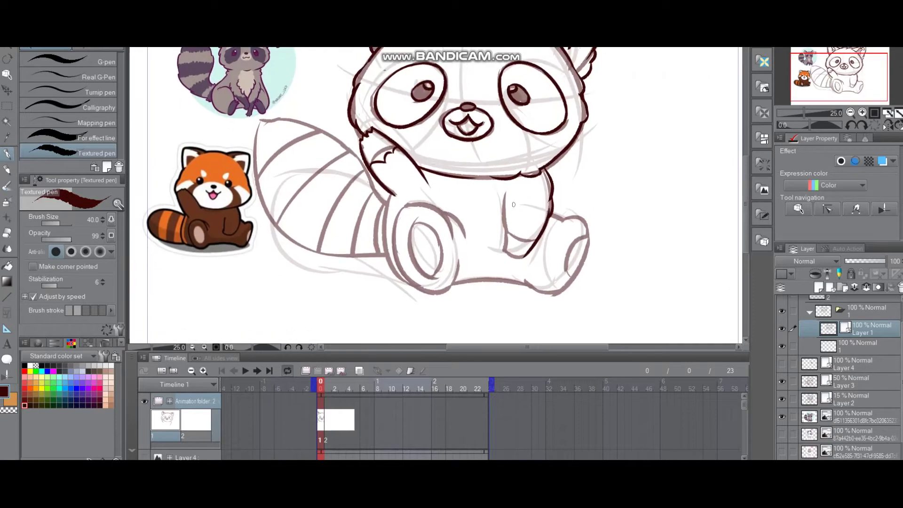
pyautogui.moveTo(529, 225); pyautogui.dragTo(541, 246)
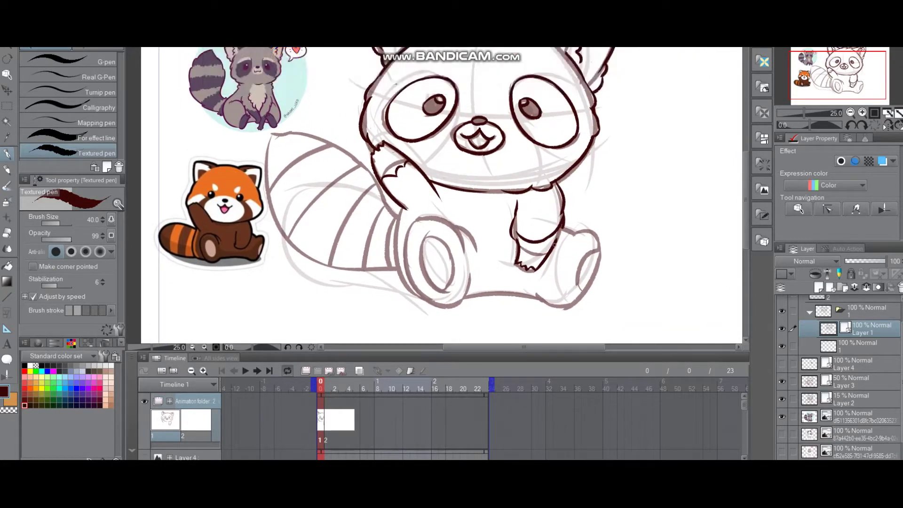
pyautogui.hotkey('ctrl', '+')
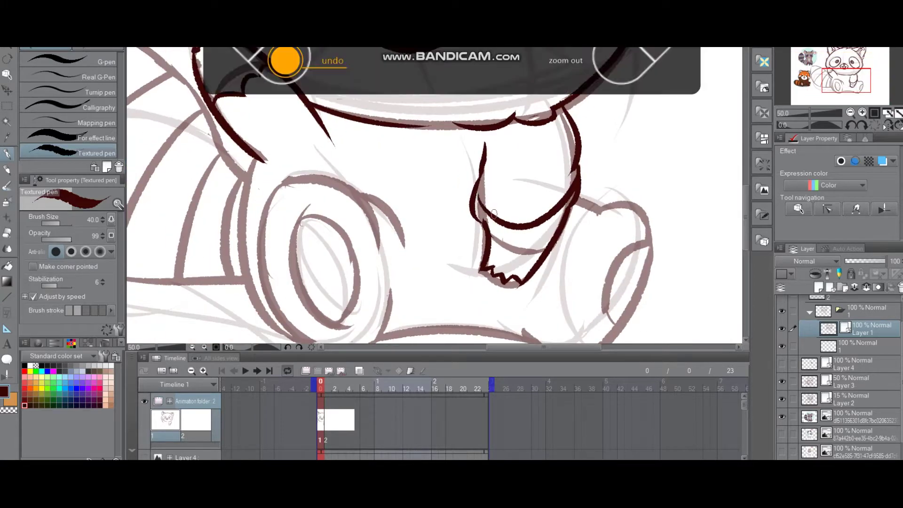
pyautogui.moveTo(505, 301)
pyautogui.mouseDown()
pyautogui.moveTo(504, 272)
pyautogui.moveTo(468, 292)
pyautogui.moveTo(470, 303)
pyautogui.mouseUp()
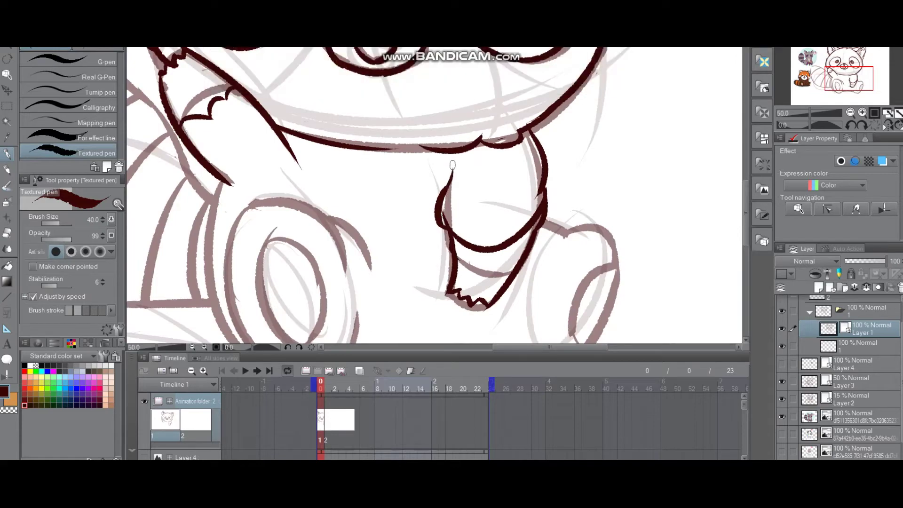
# - Redraw the raised arm's cuff as a rounded line with small fur tufts, and add a tuft along the arm's upper edge
pyautogui.hotkey('ctrl', '-')
pyautogui.hotkey('ctrl', '+')
pyautogui.hotkey('ctrl', '+')
pyautogui.moveTo(346, 225)
pyautogui.mouseDown()
pyautogui.moveTo(358, 255)
pyautogui.moveTo(419, 209)
pyautogui.moveTo(399, 174)
pyautogui.mouseUp()
pyautogui.moveTo(402, 175); pyautogui.dragTo(424, 205)
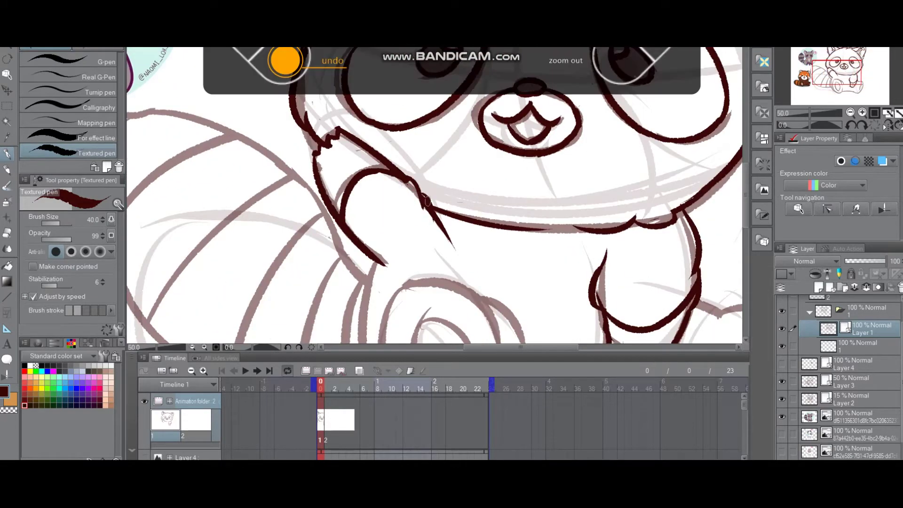
pyautogui.moveTo(350, 223); pyautogui.dragTo(374, 214)
pyautogui.moveTo(403, 242)
pyautogui.mouseDown()
pyautogui.moveTo(455, 200)
pyautogui.moveTo(470, 228)
pyautogui.moveTo(430, 268)
pyautogui.mouseUp()
pyautogui.moveTo(406, 192); pyautogui.dragTo(436, 178)
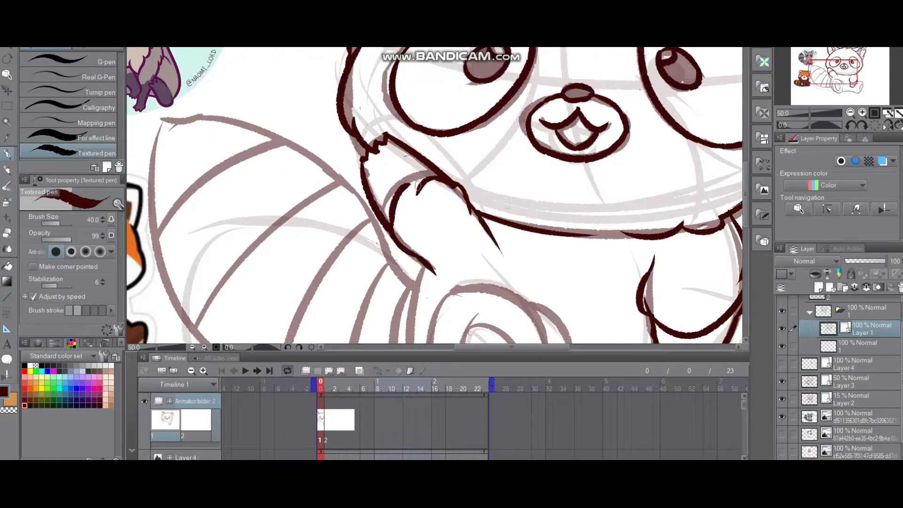
# - Ink the outlines of both feet and the bottom line of the body between them
pyautogui.scroll(-5, 417, 186)
pyautogui.scroll(3, 478, 208)
pyautogui.moveTo(544, 238)
pyautogui.mouseDown()
pyautogui.moveTo(472, 210)
pyautogui.moveTo(484, 291)
pyautogui.mouseUp()
pyautogui.moveTo(576, 287); pyautogui.dragTo(525, 265)
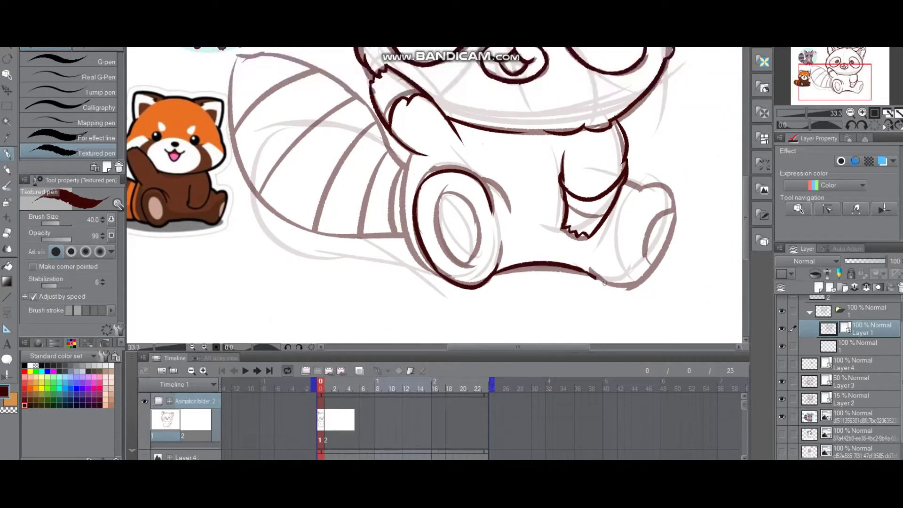
pyautogui.moveTo(447, 212); pyautogui.dragTo(467, 263)
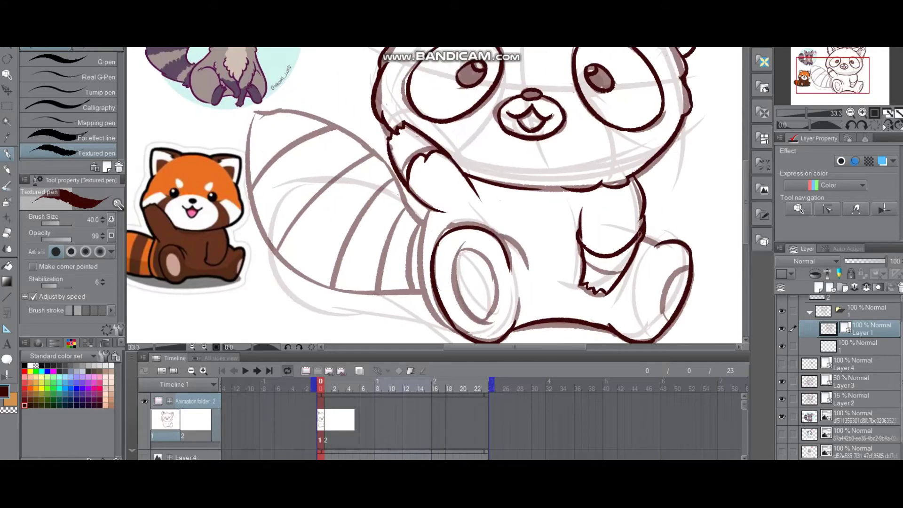
# - Ink the right leg's upper edge and the oval sole pads on both feet
pyautogui.moveTo(667, 254); pyautogui.dragTo(656, 200)
pyautogui.moveTo(666, 267)
pyautogui.mouseDown()
pyautogui.moveTo(668, 238)
pyautogui.moveTo(653, 253)
pyautogui.moveTo(621, 236)
pyautogui.moveTo(529, 247)
pyautogui.mouseUp()
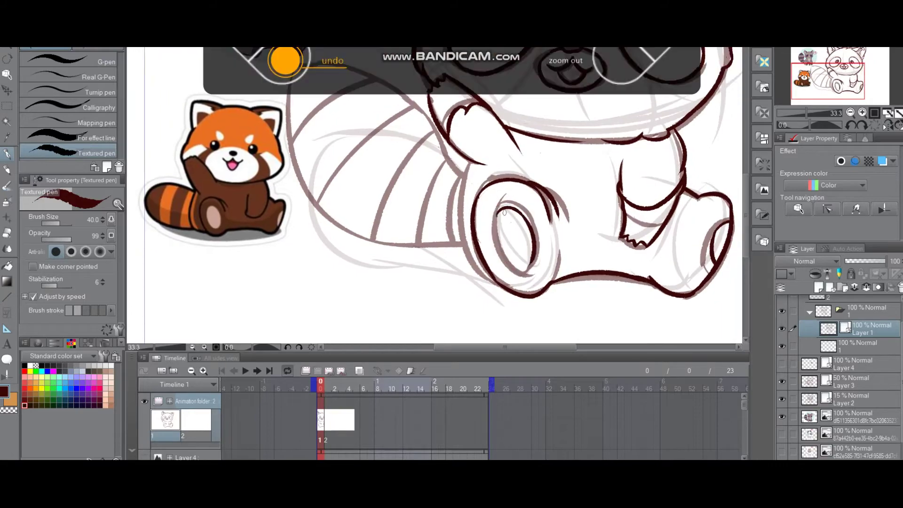
pyautogui.moveTo(503, 254); pyautogui.dragTo(598, 200)
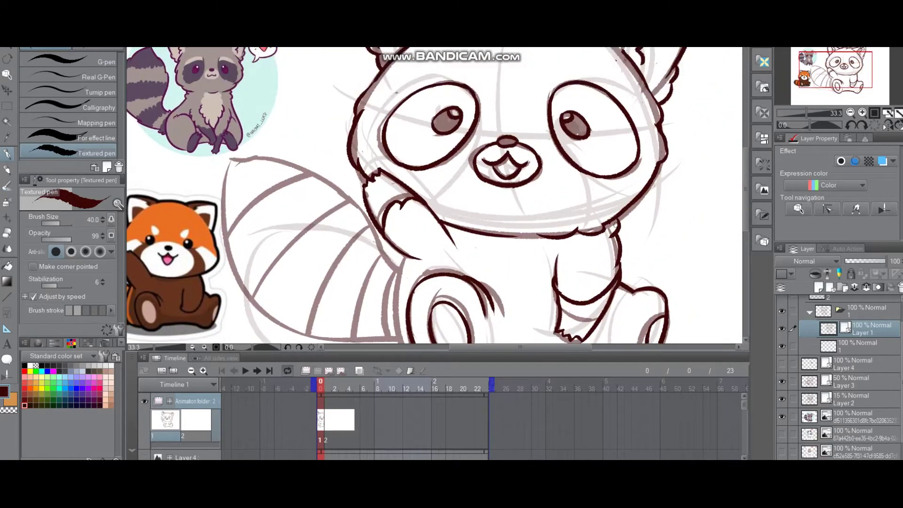
# - Ink the left leg's outer edge and the striped tail's outer contour, undoing a misplaced stroke
pyautogui.moveTo(625, 257)
pyautogui.mouseDown()
pyautogui.moveTo(498, 185)
pyautogui.moveTo(446, 198)
pyautogui.mouseUp()
pyautogui.moveTo(374, 174)
pyautogui.mouseDown()
pyautogui.moveTo(412, 164)
pyautogui.moveTo(424, 210)
pyautogui.moveTo(477, 185)
pyautogui.moveTo(501, 220)
pyautogui.moveTo(445, 187)
pyautogui.moveTo(542, 230)
pyautogui.mouseUp()
pyautogui.moveTo(385, 166)
pyautogui.mouseDown()
pyautogui.moveTo(392, 246)
pyautogui.moveTo(424, 230)
pyautogui.moveTo(437, 245)
pyautogui.moveTo(433, 132)
pyautogui.mouseUp()
pyautogui.hotkey('ctrl', 'z')
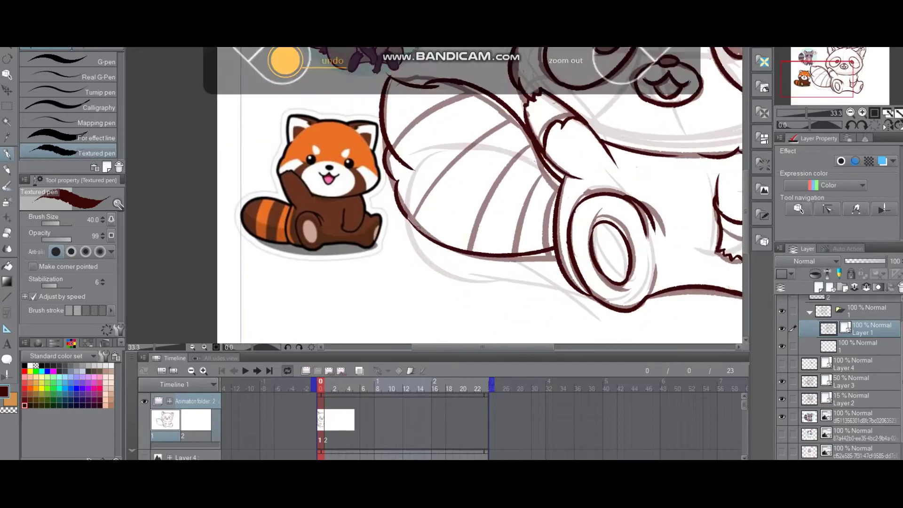
# - Add fur tufts to the tail's upper and lower edges and to the outer side of the lowered arm
pyautogui.moveTo(413, 256); pyautogui.dragTo(439, 139)
pyautogui.moveTo(483, 193); pyautogui.dragTo(465, 188)
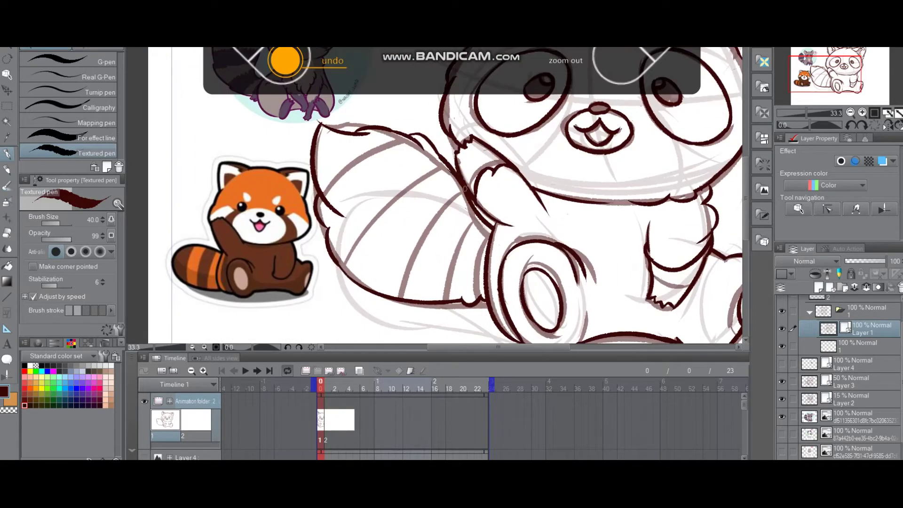
pyautogui.scroll(-3, 487, 206)
pyautogui.scroll(3, 487, 206)
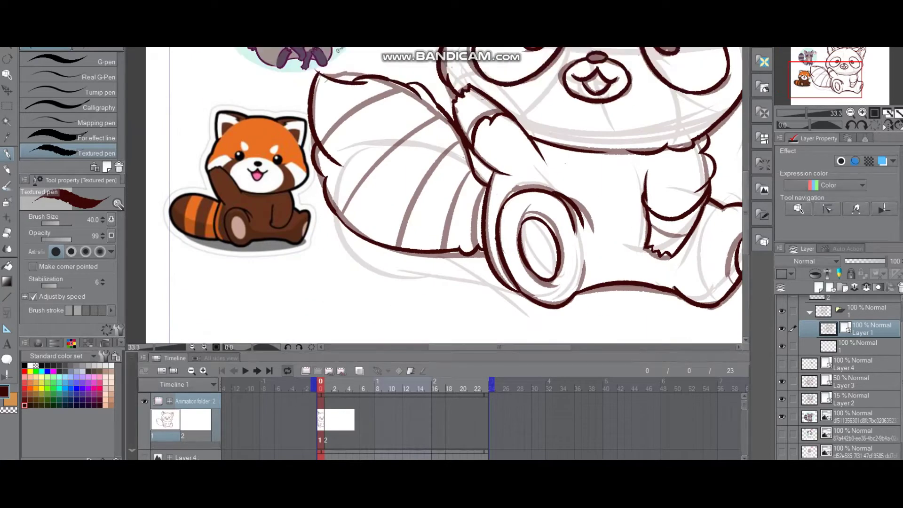
# - Ink smooth curved stripe lines across the striped tail over the sketch
pyautogui.moveTo(463, 209); pyautogui.dragTo(490, 243)
pyautogui.moveTo(477, 292); pyautogui.dragTo(474, 173)
pyautogui.moveTo(421, 278)
pyautogui.mouseDown()
pyautogui.moveTo(422, 324)
pyautogui.moveTo(395, 279)
pyautogui.moveTo(437, 211)
pyautogui.moveTo(418, 233)
pyautogui.moveTo(448, 227)
pyautogui.moveTo(495, 194)
pyautogui.moveTo(490, 217)
pyautogui.moveTo(417, 240)
pyautogui.moveTo(418, 311)
pyautogui.moveTo(386, 225)
pyautogui.mouseUp()
pyautogui.moveTo(482, 296); pyautogui.dragTo(432, 220)
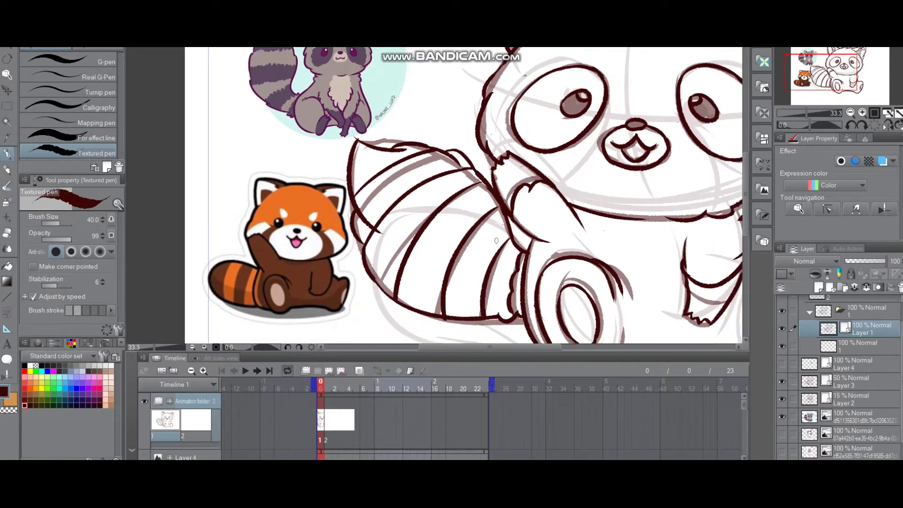
# - Redraw the tail's middle and lower stripe lines with scalloped, fur-like edges
pyautogui.moveTo(483, 297); pyautogui.dragTo(529, 203)
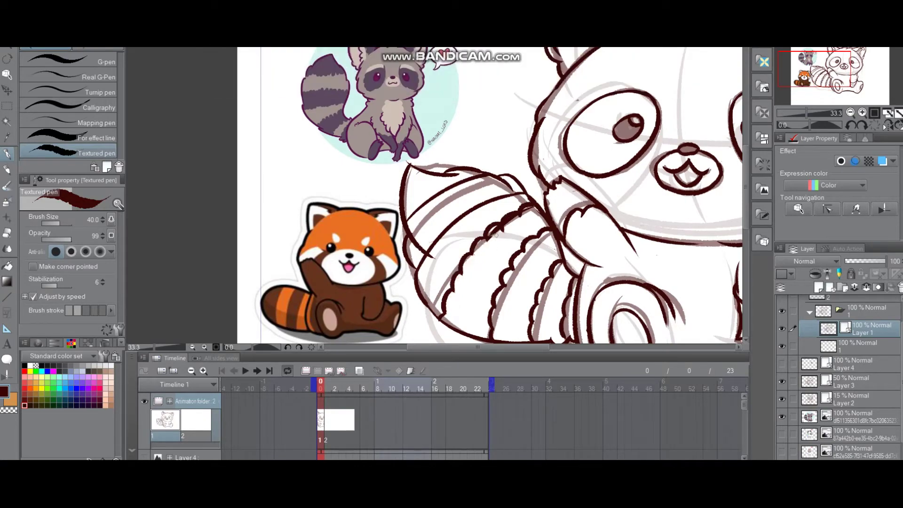
pyautogui.moveTo(492, 241); pyautogui.dragTo(516, 266)
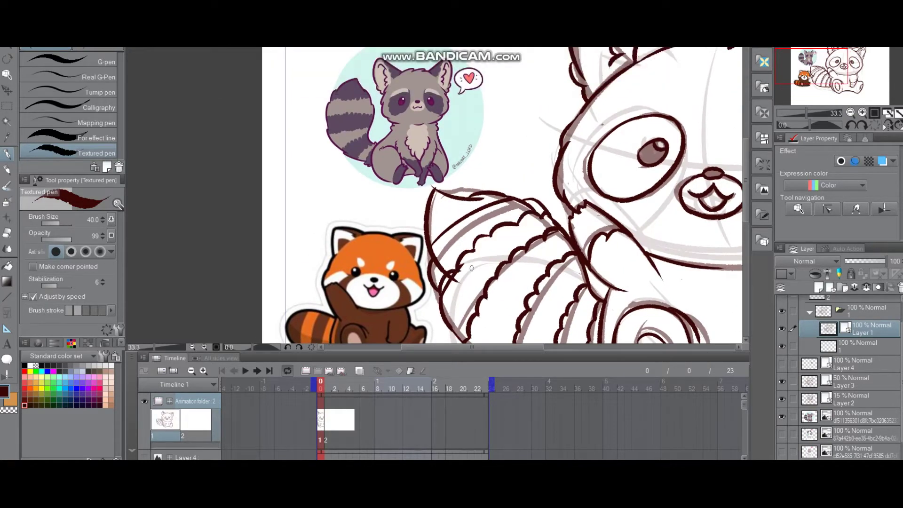
pyautogui.scroll(1, 445, 285)
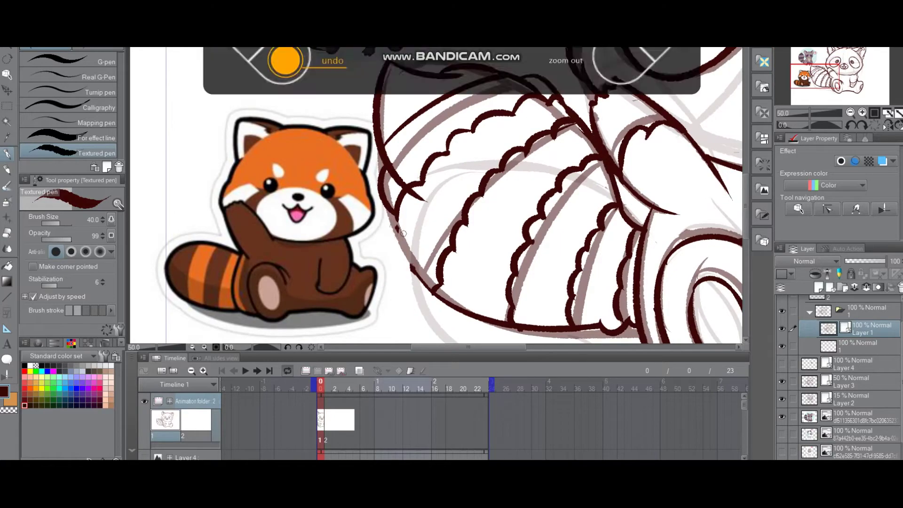
pyautogui.scroll(5, 416, 276)
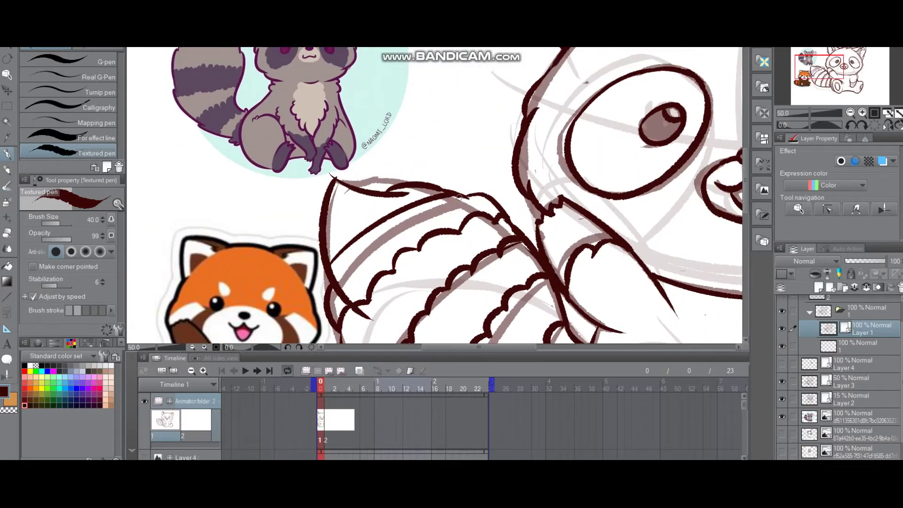
# - Redraw the stripe line nearest the tail tip with a scalloped edge, undoing the previous strokes
pyautogui.moveTo(466, 200); pyautogui.dragTo(409, 230)
pyautogui.hotkey('ctrl', 'z')
pyautogui.hotkey('ctrl', 'z')
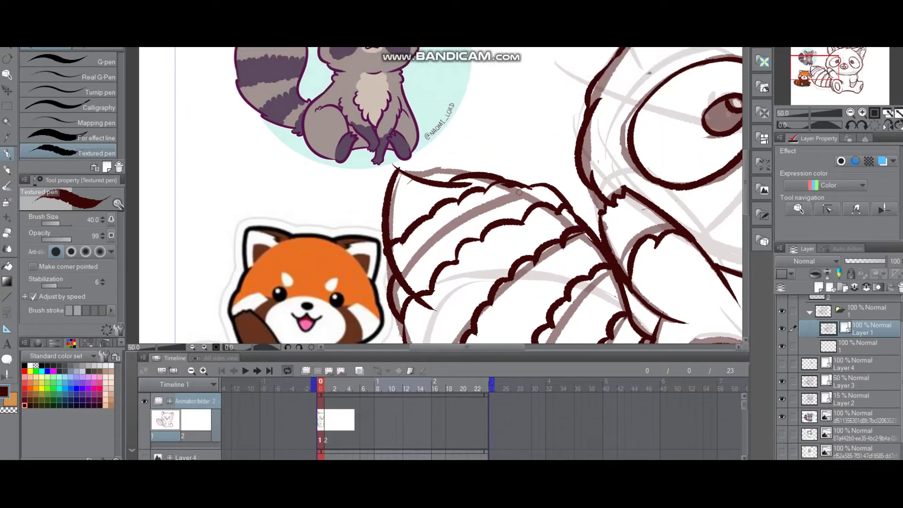
pyautogui.scroll(-2, 505, 182)
pyautogui.scroll(2, 505, 182)
pyautogui.hotkey('ctrl', '-')
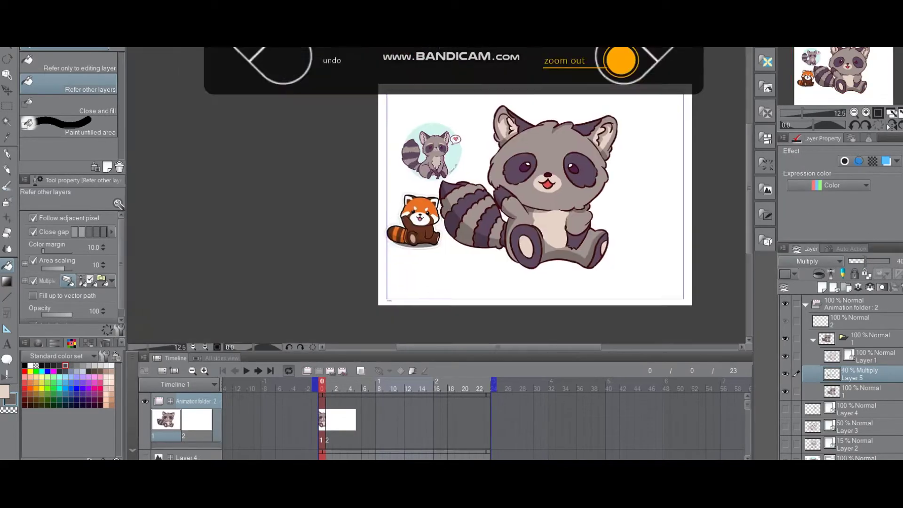
# - Paint a purple glow inside both eyes with the Opaque watercolor brush on the Add (Glow) layer
pyautogui.press('b')
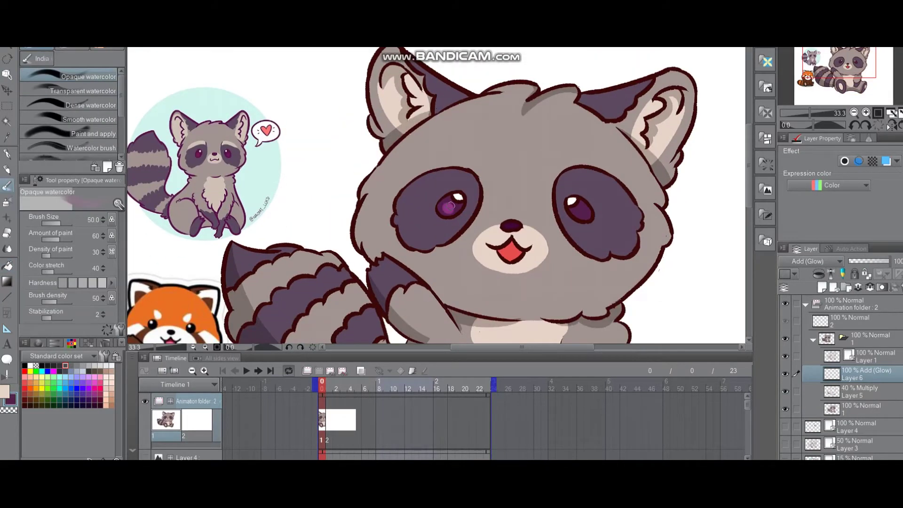
pyautogui.hotkey('ctrl', '+')
pyautogui.click(565, 215)
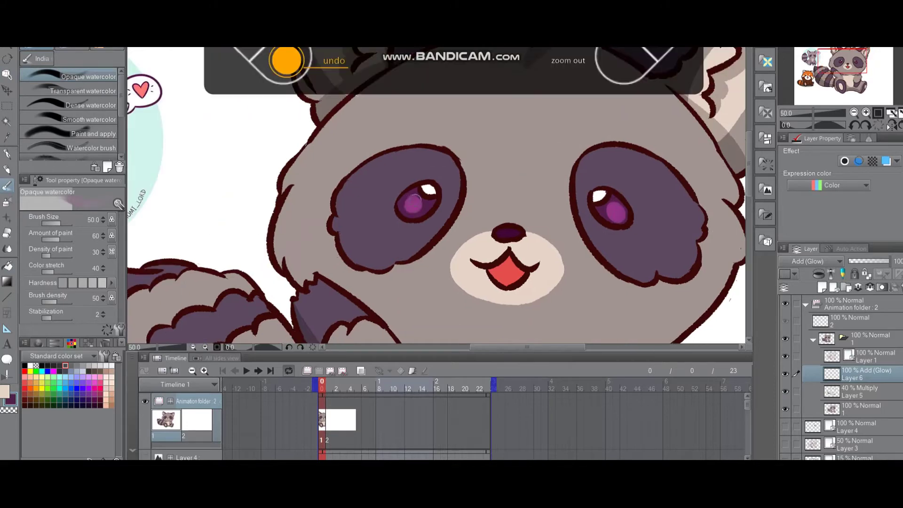
# - Raise the opacity of the Multiply shading layer to 50%
pyautogui.hotkey('ctrl', '-')
pyautogui.hotkey('ctrl', '-')
pyautogui.click(866, 391)
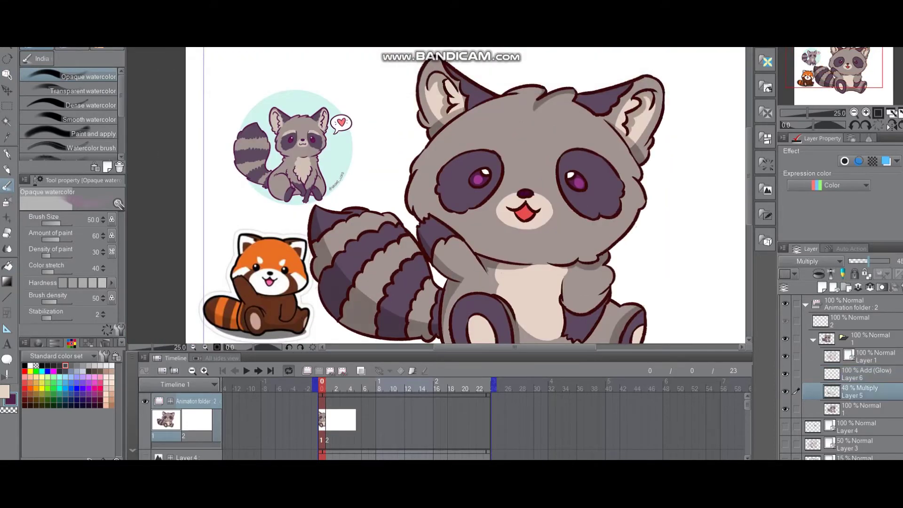
# - Brighten the glow in both eyes with a lighter magenta on the Add (Glow) layer
pyautogui.hotkey('ctrl', '+')
pyautogui.hotkey('ctrl', '+')
pyautogui.hotkey('alt', ']')
pyautogui.press('i')
pyautogui.press('b')
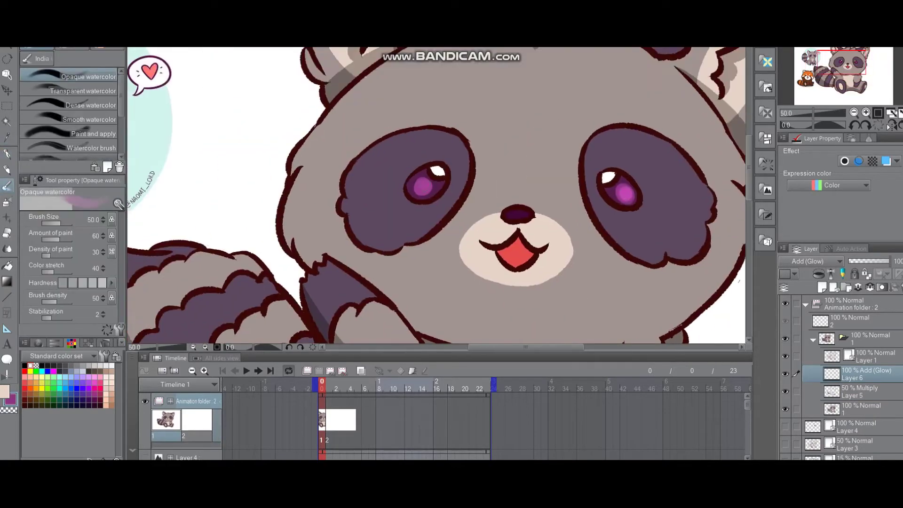
# - Sample a red, switch to the Textured pen on the Multiply layer, and adjust the colour to dark red 8E3838
pyautogui.hotkey('ctrl', '-')
pyautogui.hotkey('ctrl', '-')
pyautogui.hotkey('ctrl', '+')
pyautogui.hotkey('ctrl', '+')
pyautogui.hotkey('ctrl', '+')
pyautogui.hotkey('ctrl', '+')
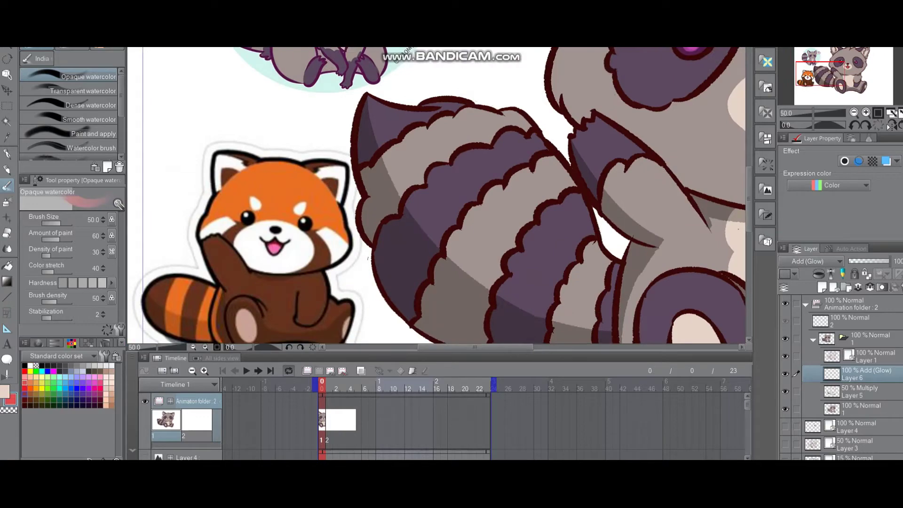
pyautogui.press('i')
pyautogui.hotkey('alt', '[')
pyautogui.press('p')
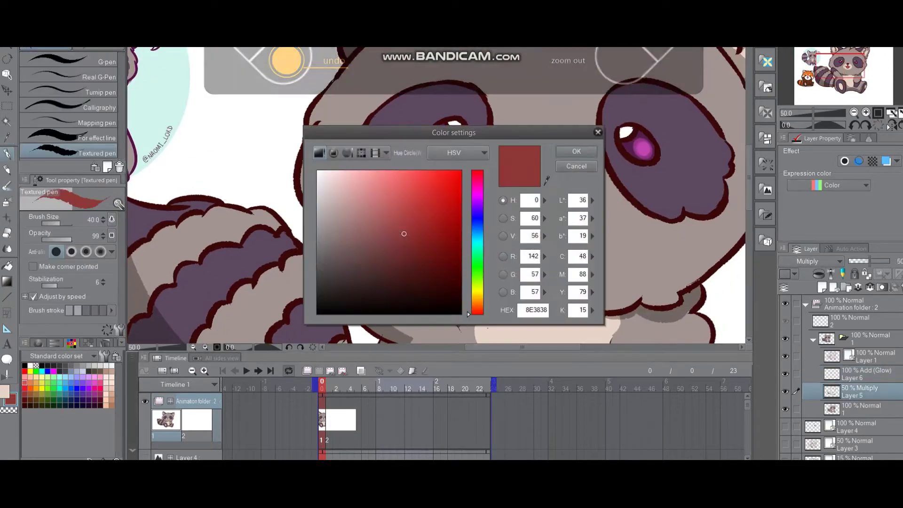
pyautogui.hotkey('ctrl', '-')
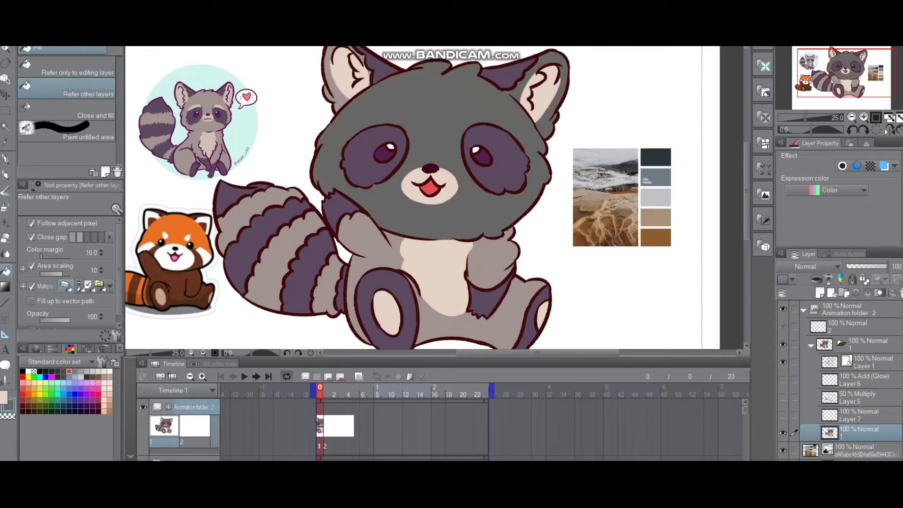
# - Undo the dark grey face fill on the original colour layer and fill the fur areas with flat grey on Layer 7
pyautogui.hotkey('ctrl', '-')
pyautogui.hotkey('ctrl', '+')
pyautogui.hotkey('ctrl', 'z')
pyautogui.hotkey('ctrl', '-')
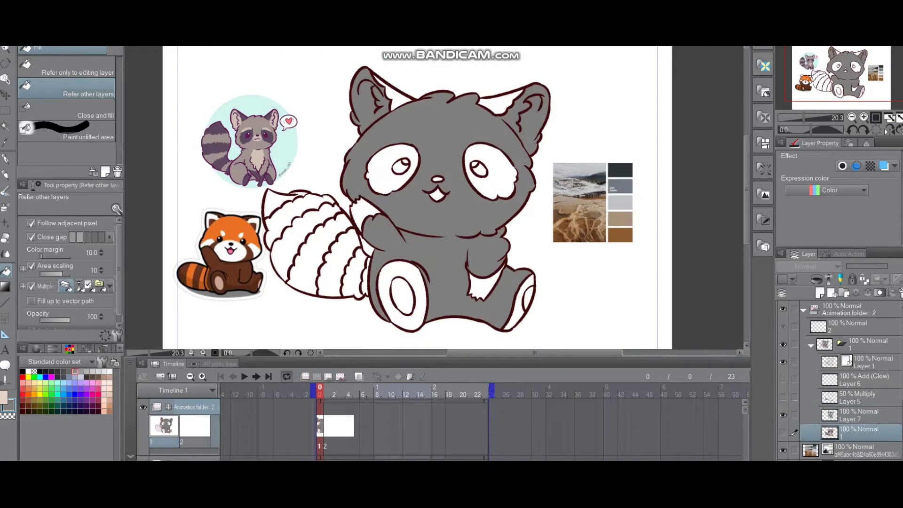
# - Recolour the fur lighter grey and fill the tail stripes, paws and eye patch with dark grey on Layer 7
pyautogui.hotkey('ctrl', 'y')
pyautogui.hotkey('ctrl', 'z')
pyautogui.hotkey('ctrl', 'y')
pyautogui.hotkey('ctrl', '+')
pyautogui.hotkey('ctrl', '-')
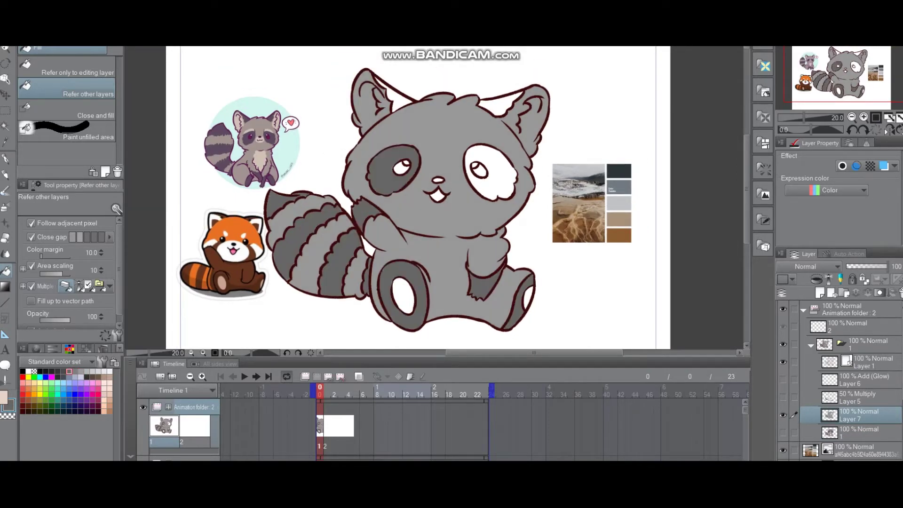
# - Fill the eyes and nose with purple, the mouth with red, and the sole pads with cream
pyautogui.press('i')
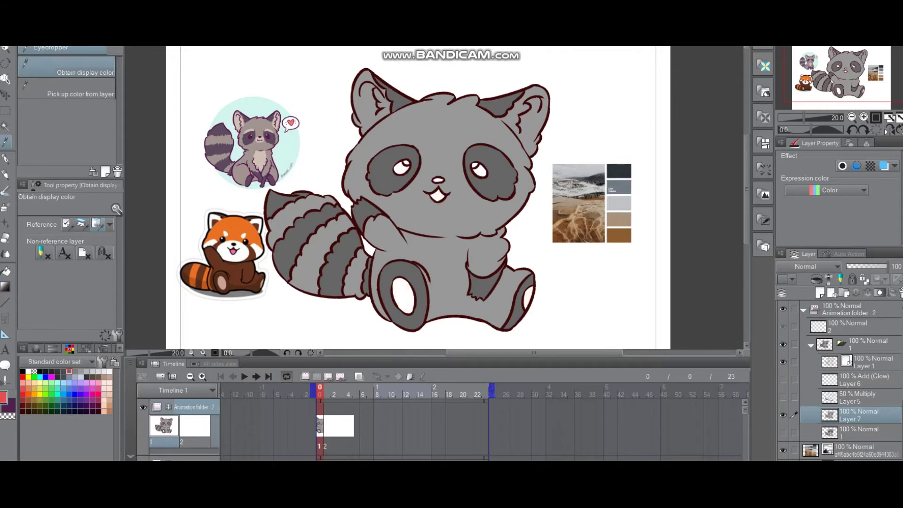
pyautogui.press('g')
pyautogui.press('i')
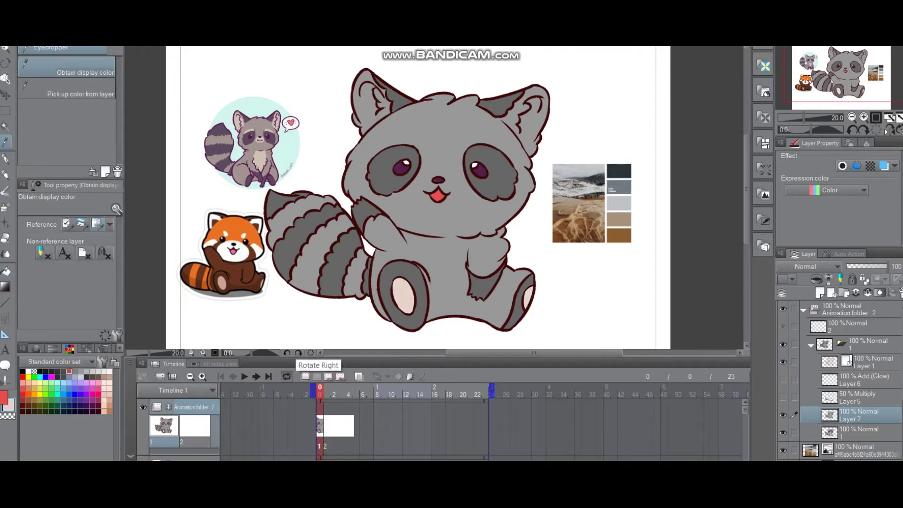
pyautogui.press('g')
# - Lower Layer 7 to 34% opacity and outline the muzzle and belly patch in cream with the Textured pen
pyautogui.scroll(3, 424, 198)
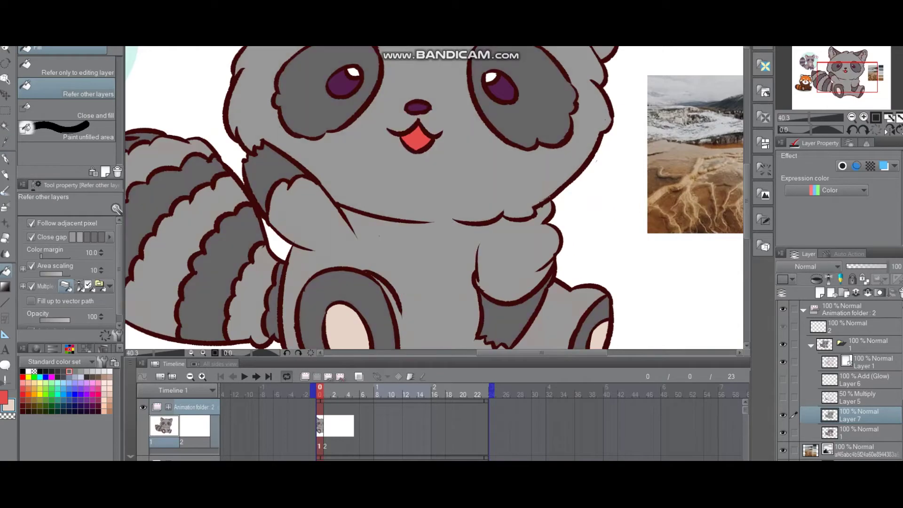
pyautogui.press('p')
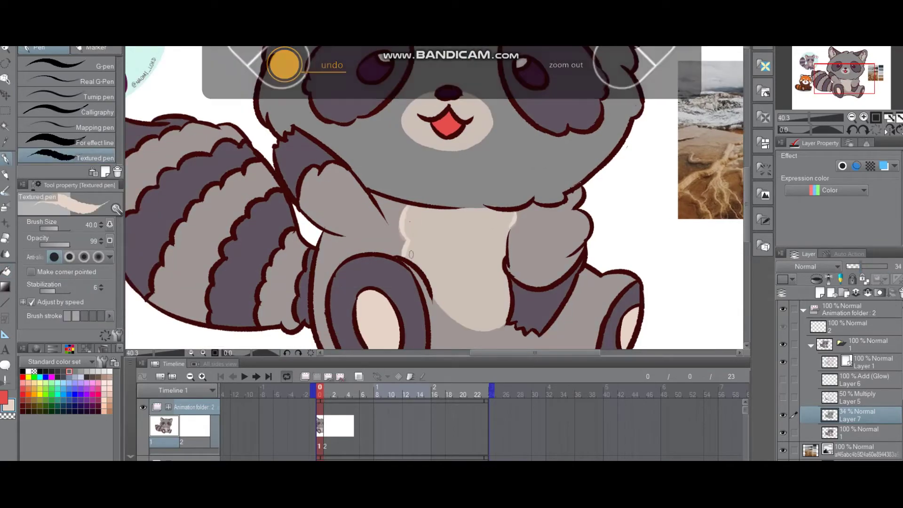
pyautogui.scroll(3, 408, 256)
pyautogui.scroll(3, 484, 232)
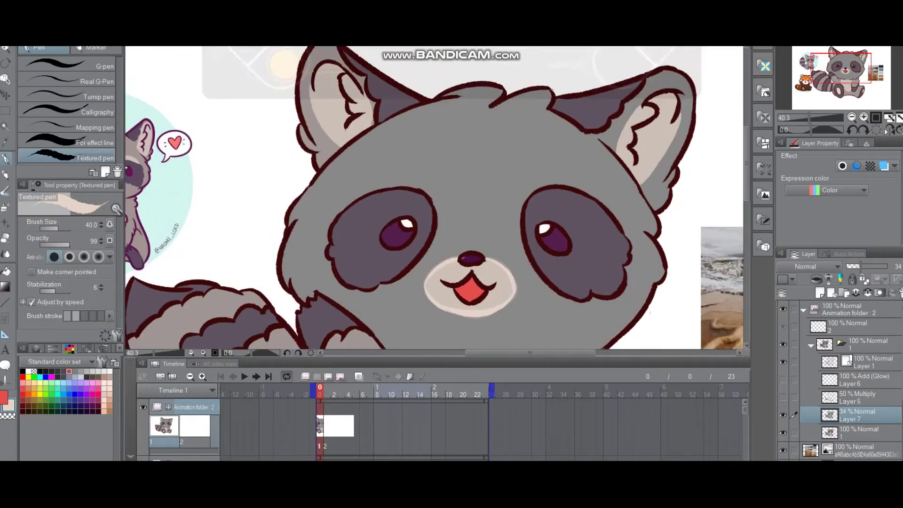
pyautogui.scroll(2, 613, 197)
pyautogui.scroll(-5, 564, 207)
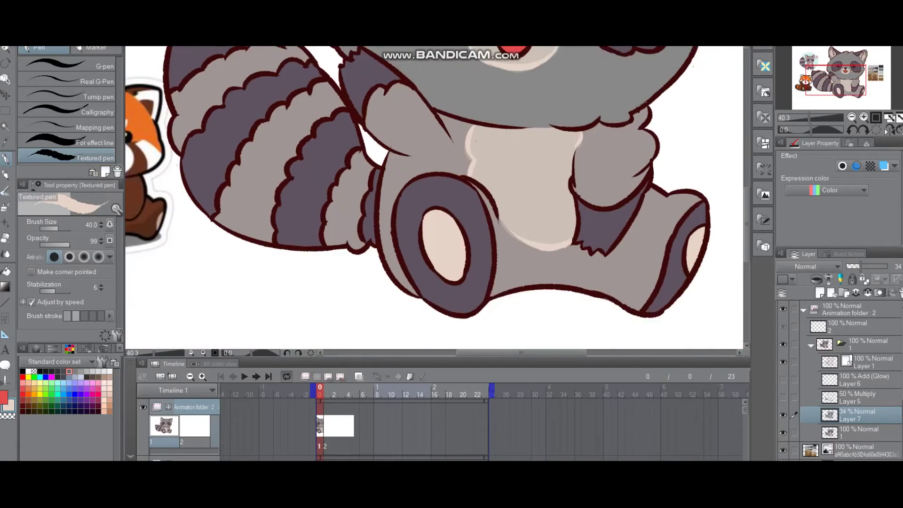
# - Restore Layer 7 to 100% opacity and fill the muzzle, belly patch and inner ears with cream
pyautogui.scroll(2, 536, 214)
pyautogui.scroll(-3, 514, 160)
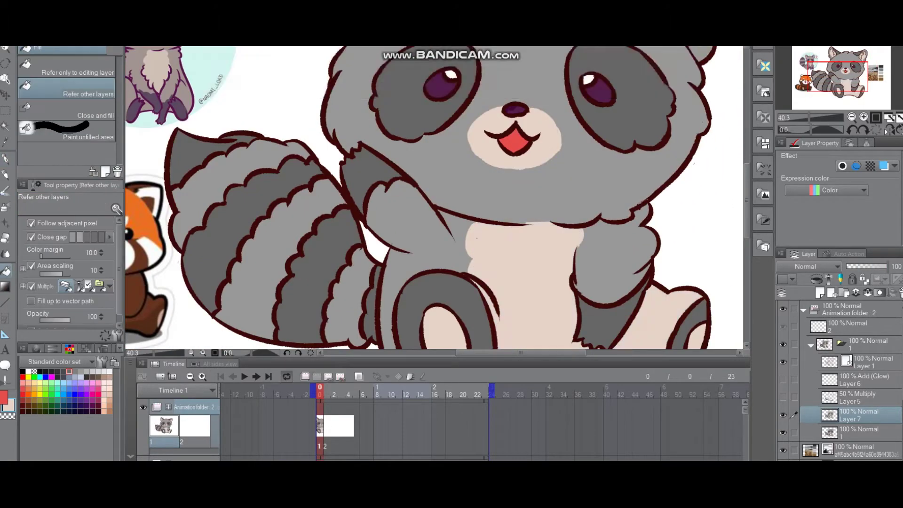
pyautogui.scroll(-3, 545, 221)
pyautogui.scroll(-5, 534, 215)
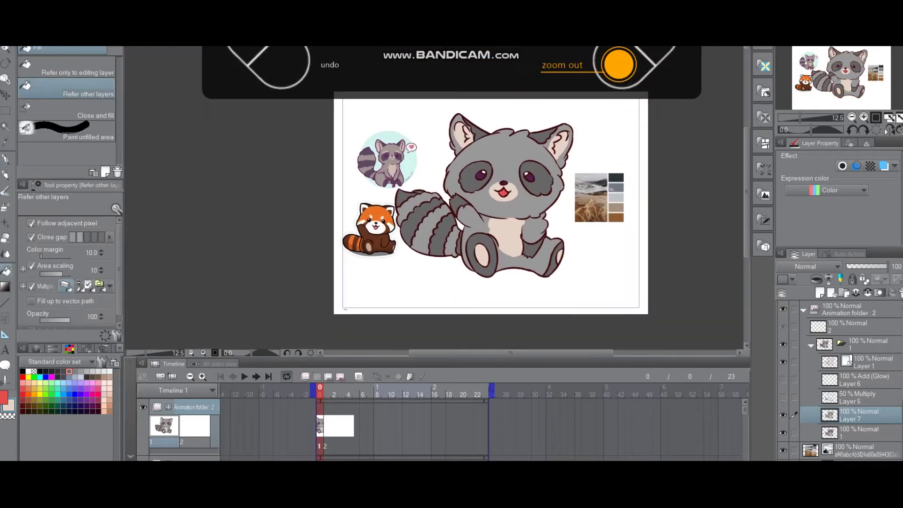
# - Refill the eye patches, tail stripes and paw markings with a darker grey
pyautogui.scroll(4, 553, 250)
pyautogui.moveTo(557, 243); pyautogui.dragTo(624, 219)
pyautogui.press('g')
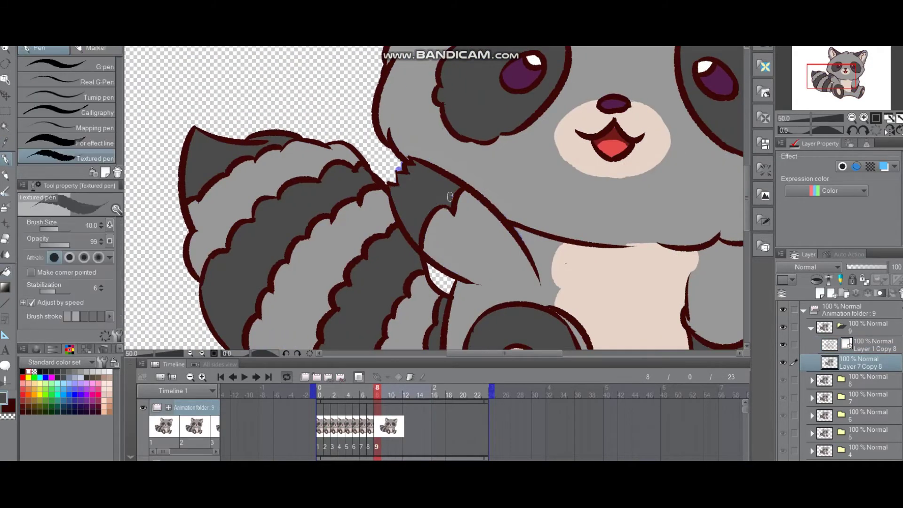
# - Redraw the waving arm's outline, jagged fingertips and paw marking on frame 10, slightly lower than in the previous frame
pyautogui.hotkey('ctrl', '-')
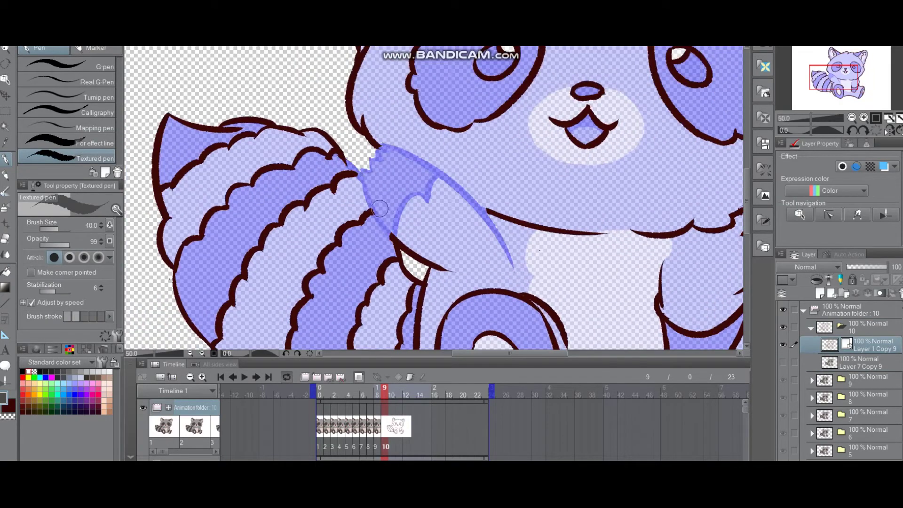
pyautogui.moveTo(376, 149); pyautogui.dragTo(512, 268)
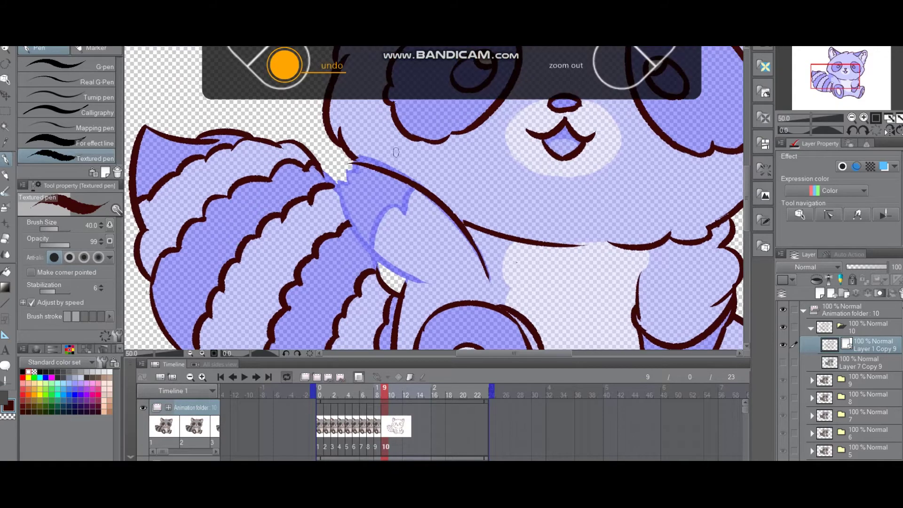
pyautogui.moveTo(346, 162); pyautogui.dragTo(405, 256)
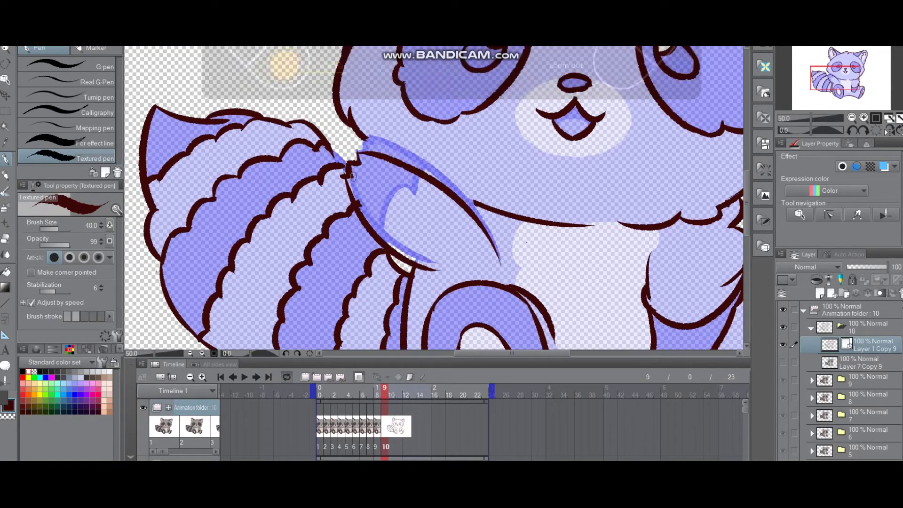
pyautogui.moveTo(360, 222); pyautogui.dragTo(335, 301)
pyautogui.moveTo(306, 226)
pyautogui.mouseDown()
pyautogui.moveTo(369, 165)
pyautogui.moveTo(405, 226)
pyautogui.mouseUp()
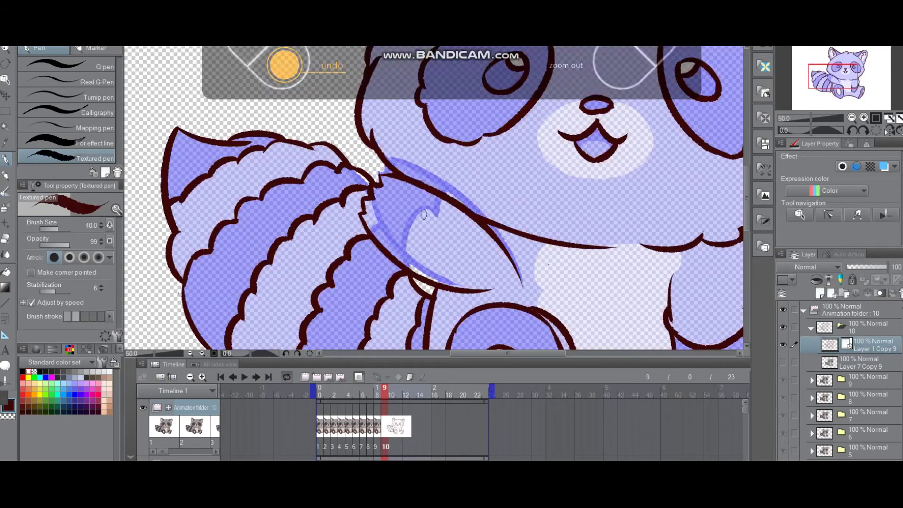
pyautogui.moveTo(455, 210); pyautogui.dragTo(449, 224)
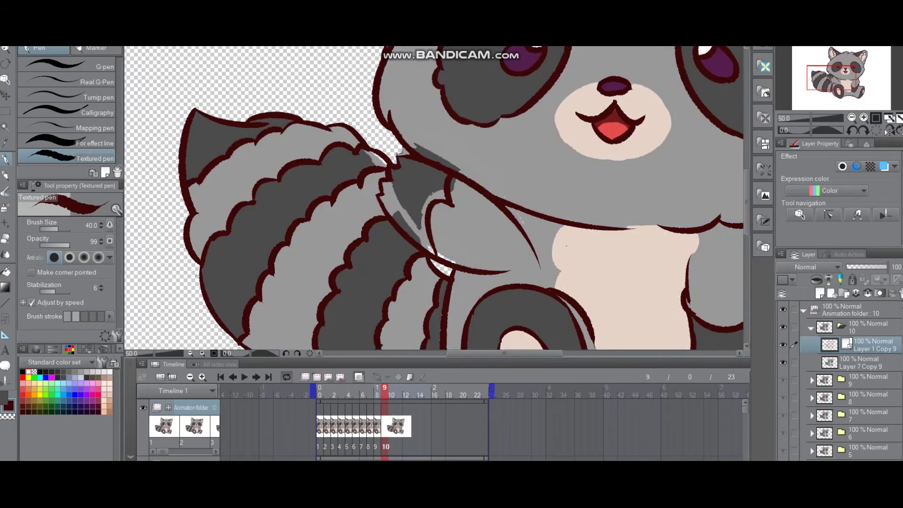
pyautogui.moveTo(424, 197); pyautogui.dragTo(360, 193)
pyautogui.click(811, 328)
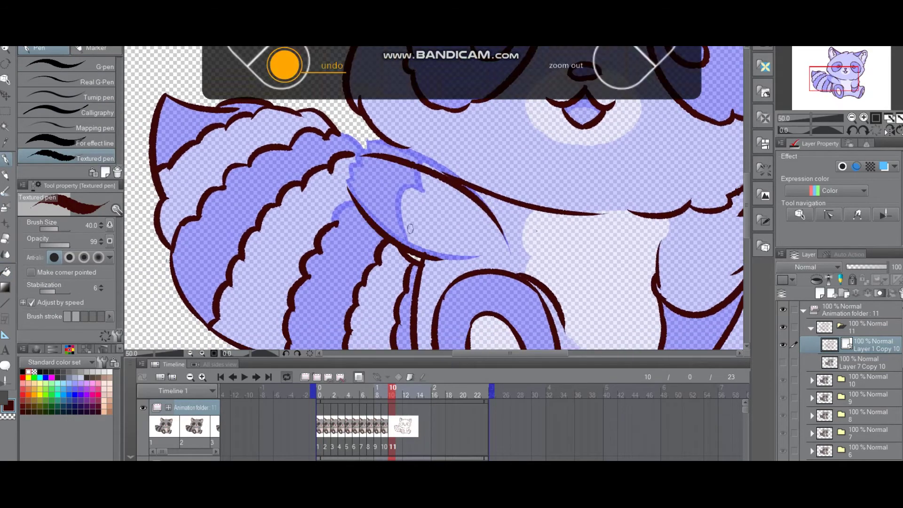
# - Redraw the waving paw's jagged fingertips on frame 11 and refill the arm on the colour layer
pyautogui.moveTo(358, 173); pyautogui.dragTo(369, 155)
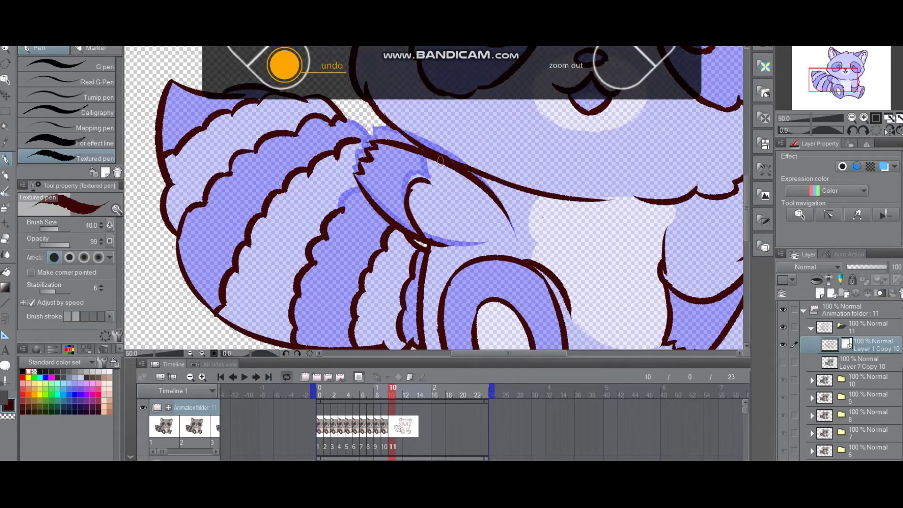
pyautogui.click(783, 362)
pyautogui.click(860, 362)
pyautogui.press('g')
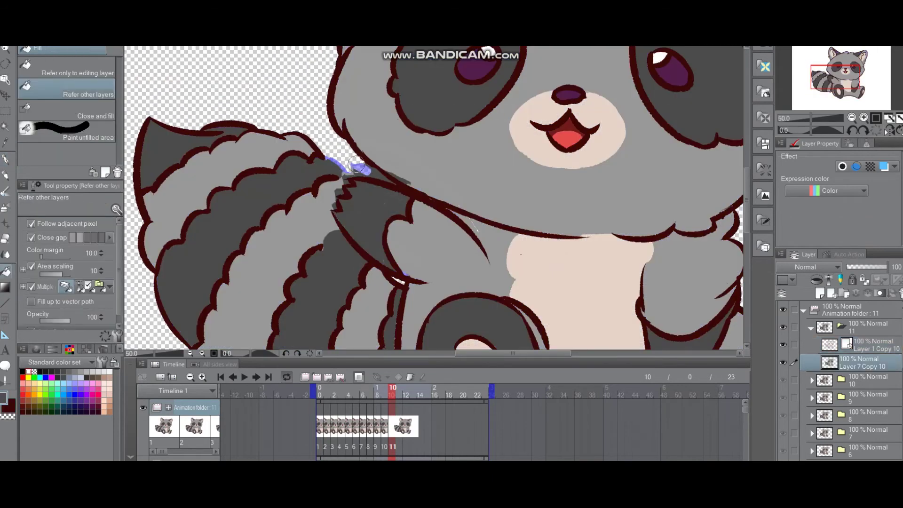
# - Extend the tail's upper outline down to the raised paw on frame 11's line layer
pyautogui.hotkey('alt', ']')
pyautogui.press('p')
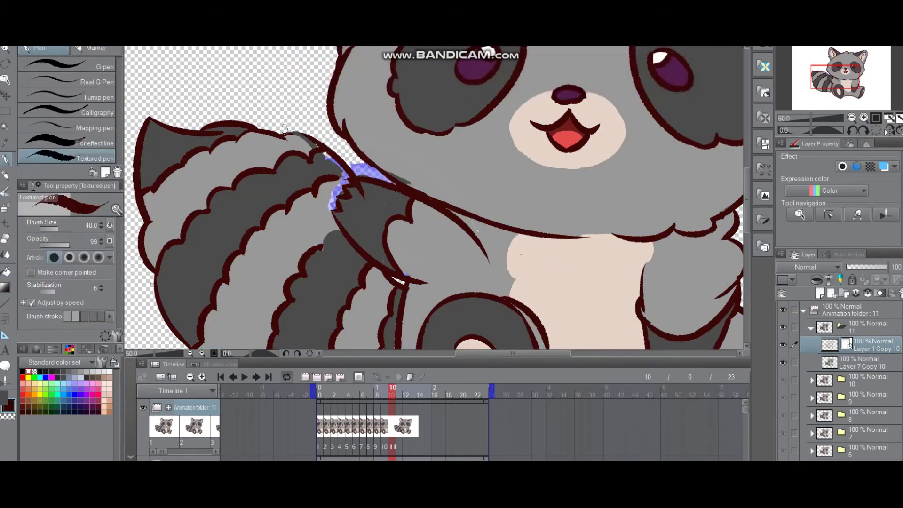
pyautogui.moveTo(285, 129); pyautogui.dragTo(341, 98)
# - Sample the grey and touch up the fill around the waving arm on frame 11's colour layer
pyautogui.hotkey('alt', '[')
pyautogui.press('i')
pyautogui.press('p')
pyautogui.moveTo(440, 231); pyautogui.dragTo(431, 243)
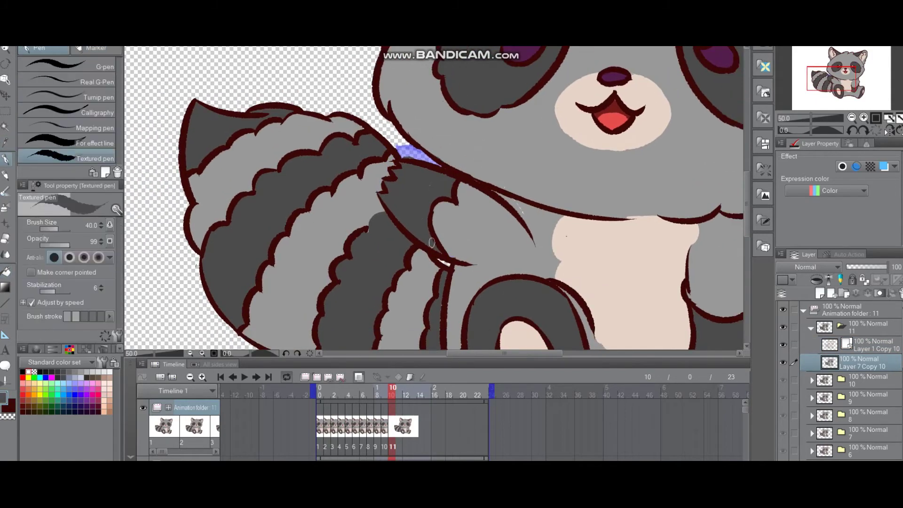
# - Add frame 12 with copies of frame 11's line and colour layers, and hide the copied colour layer
pyautogui.hotkey('ctrl', 'shift', 'd')
pyautogui.hotkey('ctrl', '-')
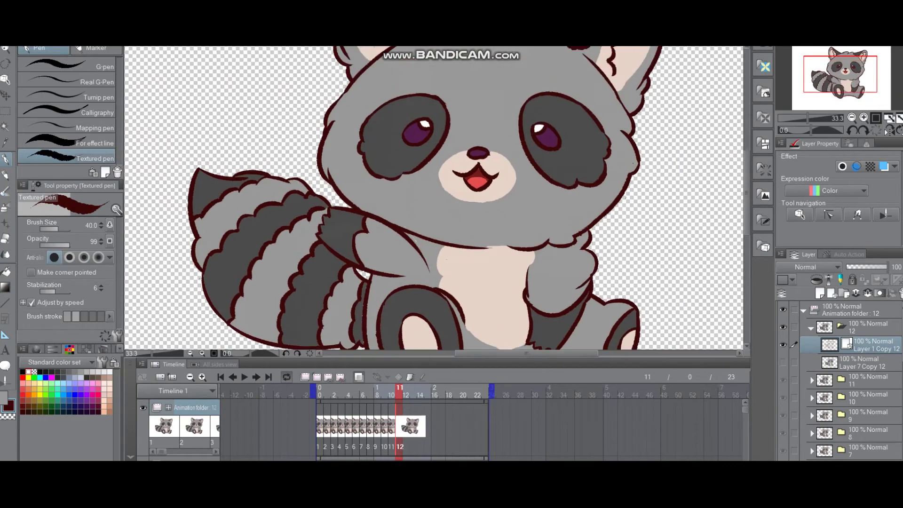
pyautogui.click(782, 362)
pyautogui.hotkey('ctrl', '+')
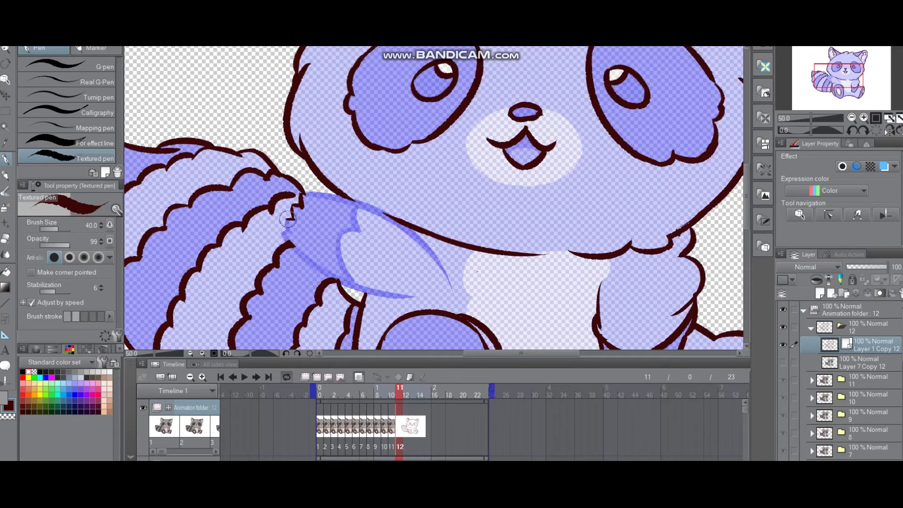
# - Redraw the waving arm's outline, jagged fingertips and paw marking on frame 12, slightly higher than in the previous frame
pyautogui.moveTo(307, 170); pyautogui.dragTo(323, 159)
pyautogui.moveTo(463, 262); pyautogui.dragTo(361, 199)
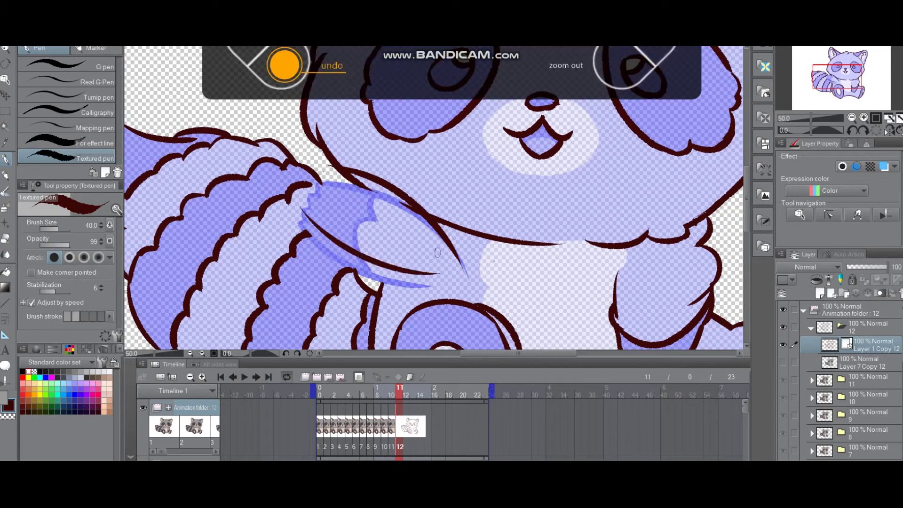
pyautogui.moveTo(301, 207); pyautogui.dragTo(449, 280)
pyautogui.moveTo(357, 189); pyautogui.dragTo(335, 224)
pyautogui.moveTo(393, 204); pyautogui.dragTo(382, 252)
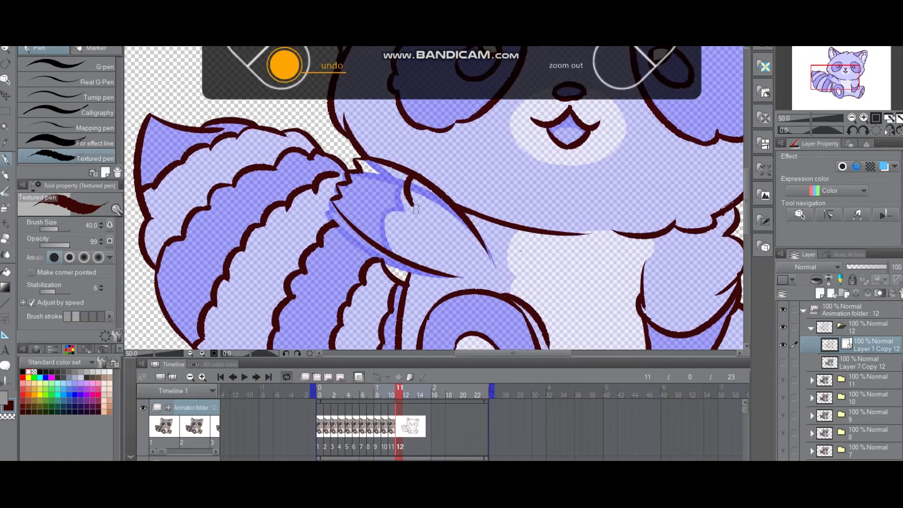
pyautogui.moveTo(406, 203); pyautogui.dragTo(391, 259)
pyautogui.moveTo(390, 259)
pyautogui.mouseDown()
pyautogui.moveTo(366, 219)
pyautogui.moveTo(386, 251)
pyautogui.mouseUp()
pyautogui.scroll(3, 386, 251)
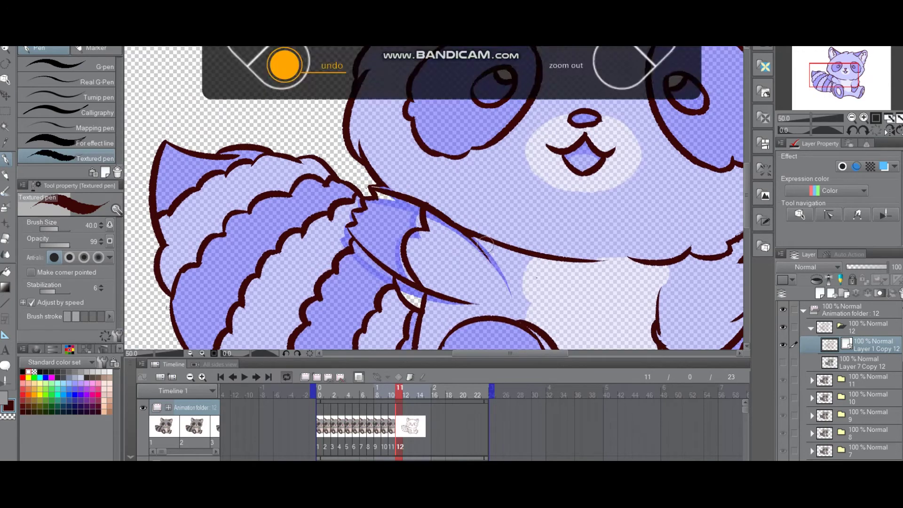
pyautogui.moveTo(514, 289)
pyautogui.mouseDown()
pyautogui.moveTo(530, 309)
pyautogui.moveTo(528, 264)
pyautogui.moveTo(469, 312)
pyautogui.moveTo(524, 237)
pyautogui.mouseUp()
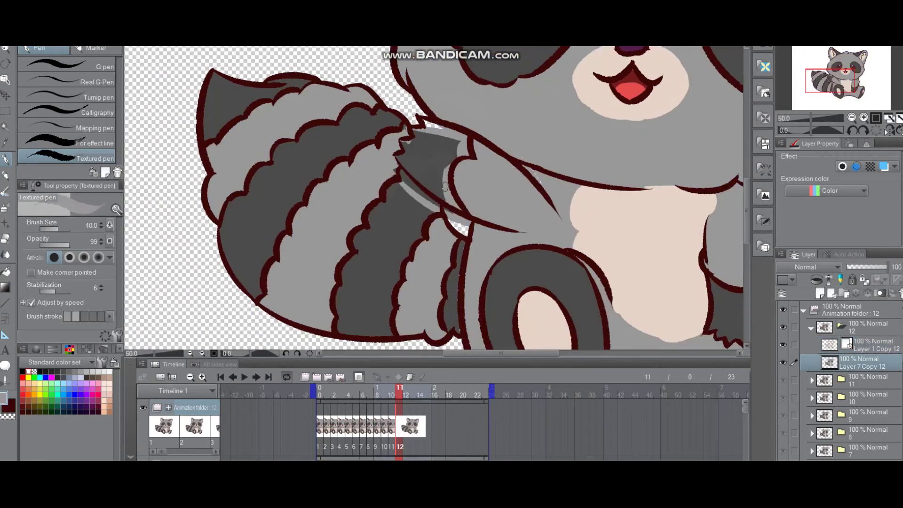
# - Refill the waving arm's dark grey paw and light grey upper part on frame 12's colour layer
pyautogui.press('g')
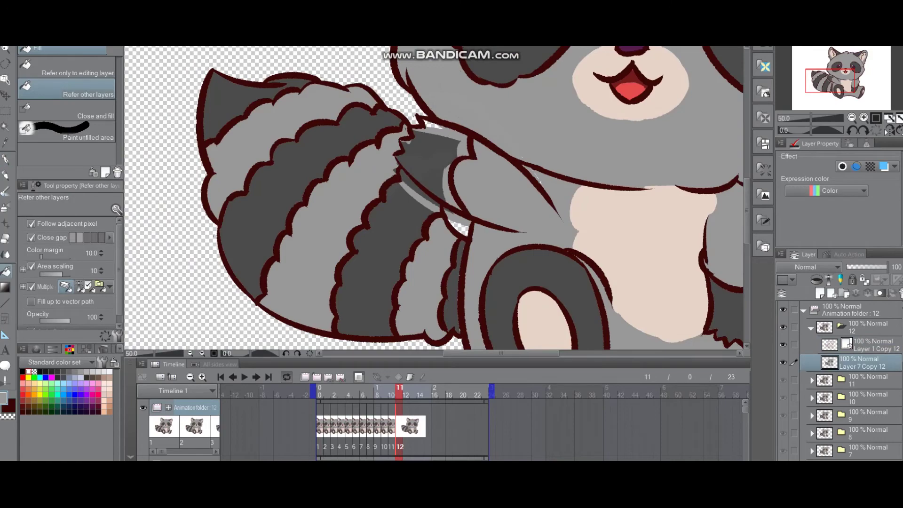
pyautogui.click(449, 183)
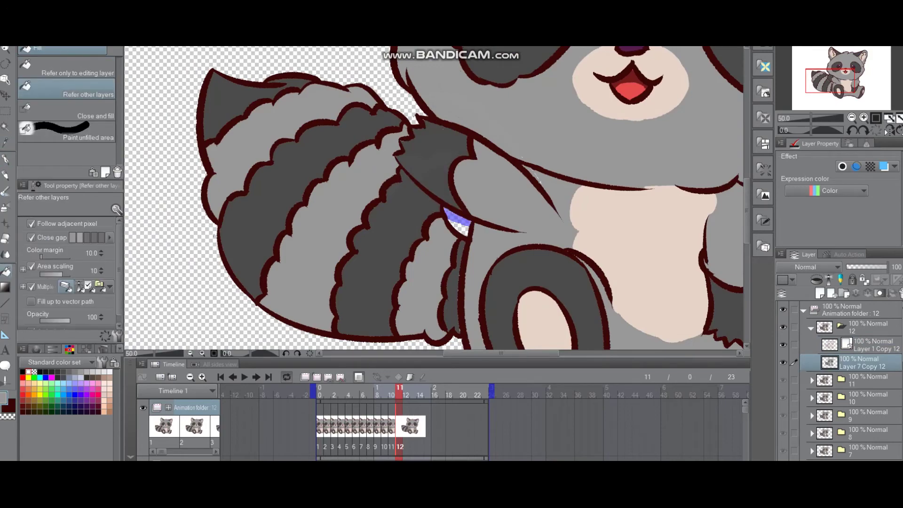
pyautogui.scroll(1, 433, 200)
pyautogui.hotkey('ctrl', '-')
# - Add frame 13 with copies of frame 12's line and colour layers, and hide the copied colour layer
pyautogui.hotkey('ctrl', 'shift', 'n')
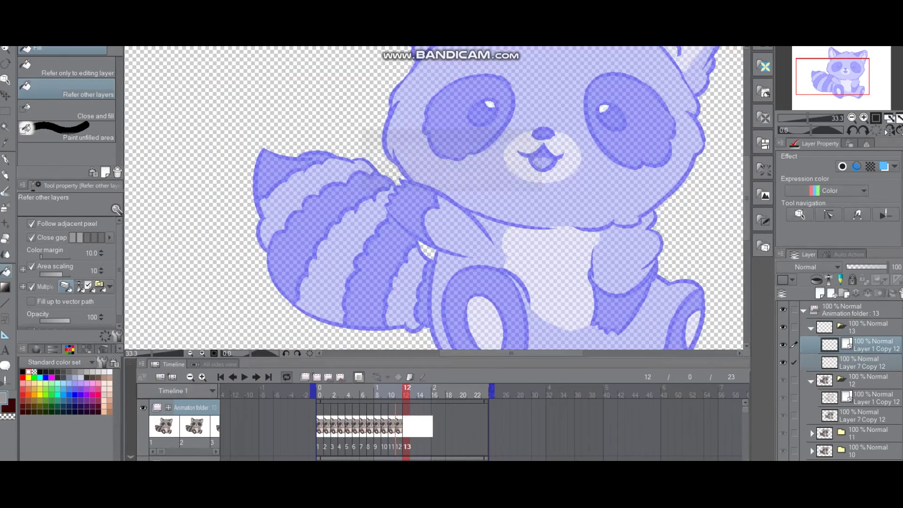
pyautogui.hotkey('ctrl', 'v')
pyautogui.scroll(1, 433, 198)
pyautogui.hotkey('ctrl', '+')
pyautogui.press('p')
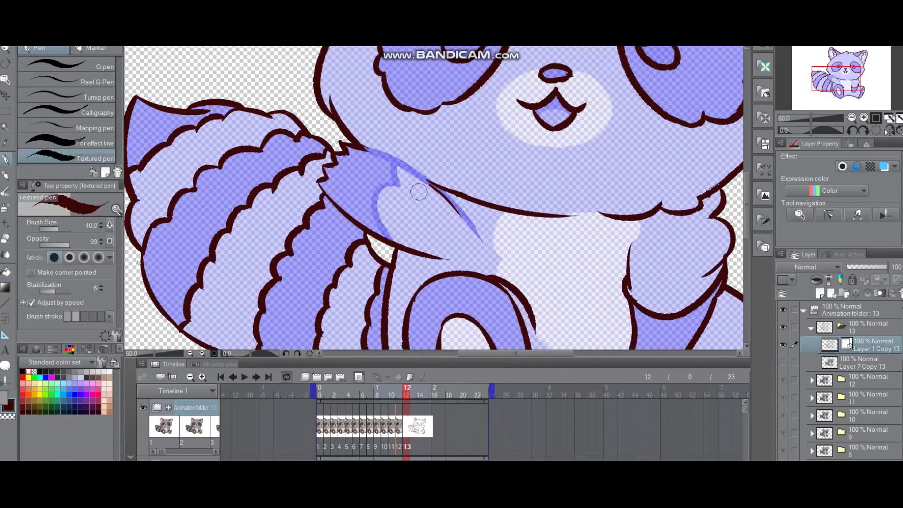
# - Redraw the waving arm's outline, jagged fingertips and paw marking on frame 13, slightly higher than on frame 12
pyautogui.moveTo(353, 148); pyautogui.dragTo(458, 198)
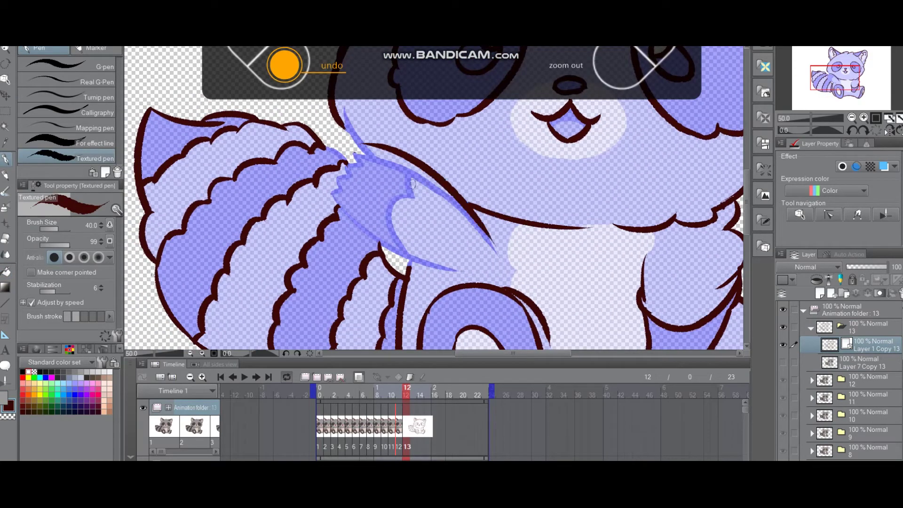
pyautogui.moveTo(393, 187); pyautogui.dragTo(531, 270)
pyautogui.moveTo(437, 135)
pyautogui.mouseDown()
pyautogui.moveTo(415, 93)
pyautogui.moveTo(439, 172)
pyautogui.moveTo(467, 191)
pyautogui.moveTo(490, 192)
pyautogui.moveTo(403, 162)
pyautogui.moveTo(413, 168)
pyautogui.mouseUp()
# - Show frame 13's colour layer and refill the raised arm and the tail area beneath it in matching greys
pyautogui.click(782, 362)
pyautogui.click(865, 362)
pyautogui.press('g')
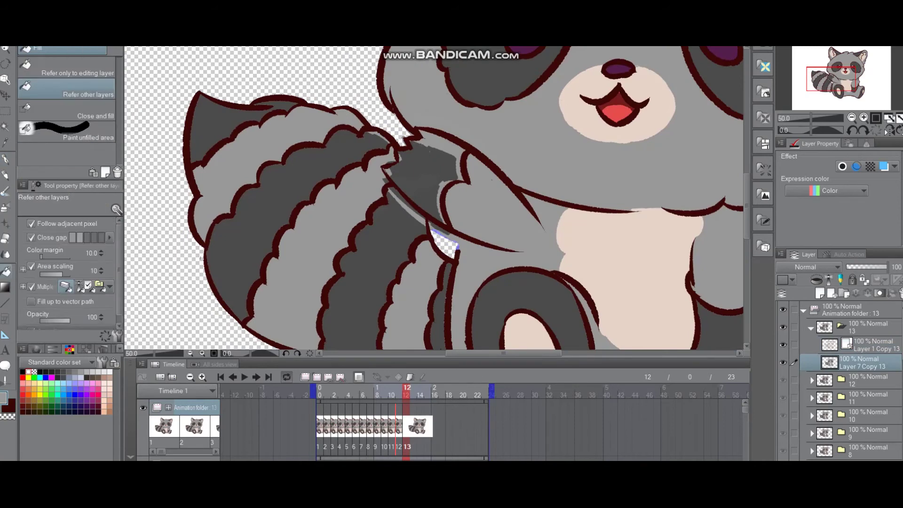
pyautogui.click(429, 150)
pyautogui.press('p')
pyautogui.moveTo(425, 228)
pyautogui.mouseDown()
pyautogui.moveTo(392, 181)
pyautogui.moveTo(459, 210)
pyautogui.moveTo(470, 227)
pyautogui.moveTo(465, 154)
pyautogui.moveTo(451, 202)
pyautogui.moveTo(403, 170)
pyautogui.mouseUp()
pyautogui.moveTo(375, 202); pyautogui.dragTo(339, 229)
# - Add frame 14 with copies of frame 13's line and colour layers, and hide the copied colour layer
pyautogui.hotkey('ctrl', 'alt', 'n')
pyautogui.press('Delete')
pyautogui.press('Return')
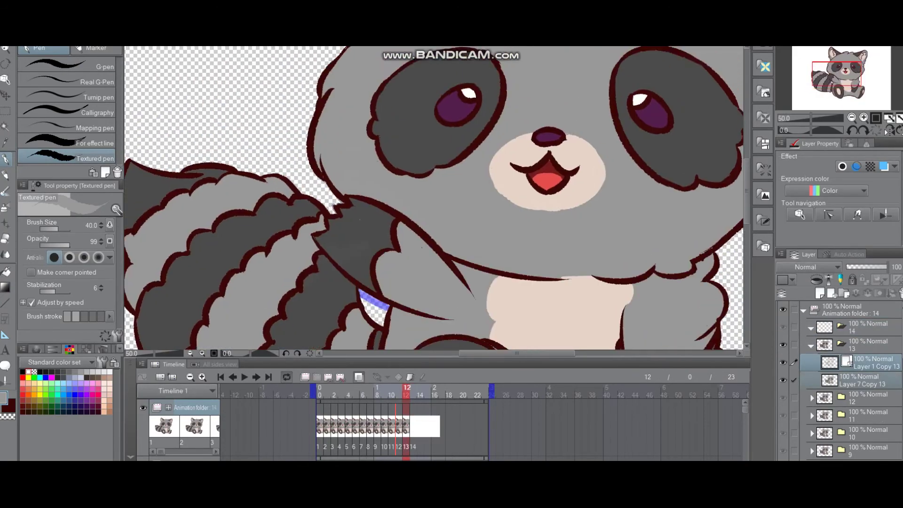
pyautogui.scroll(-2, 434, 198)
pyautogui.hotkey('ctrl', 'z')
pyautogui.scroll(1, 390, 185)
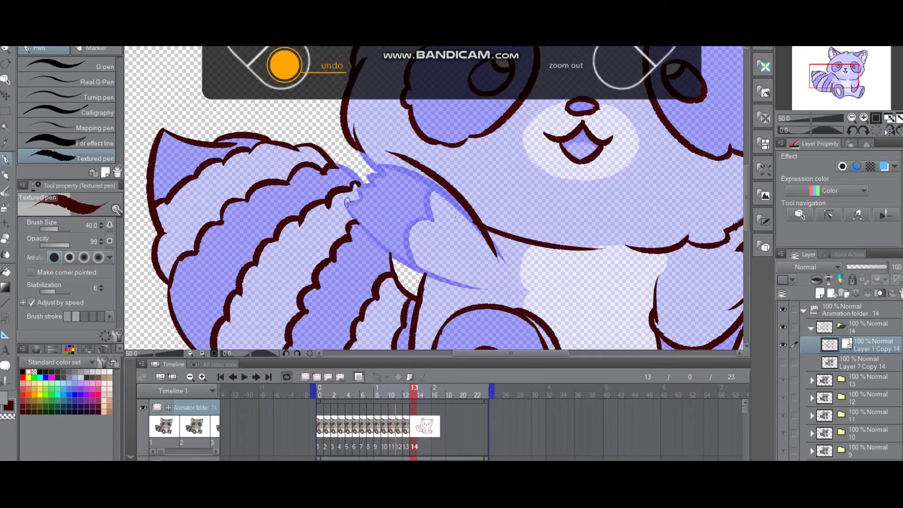
# - Redraw the waving arm with its fingertips and paw marking slightly higher on frame 14, and refill its greys
pyautogui.scroll(1, 376, 221)
pyautogui.moveTo(391, 218); pyautogui.dragTo(413, 179)
pyautogui.scroll(-1, 395, 172)
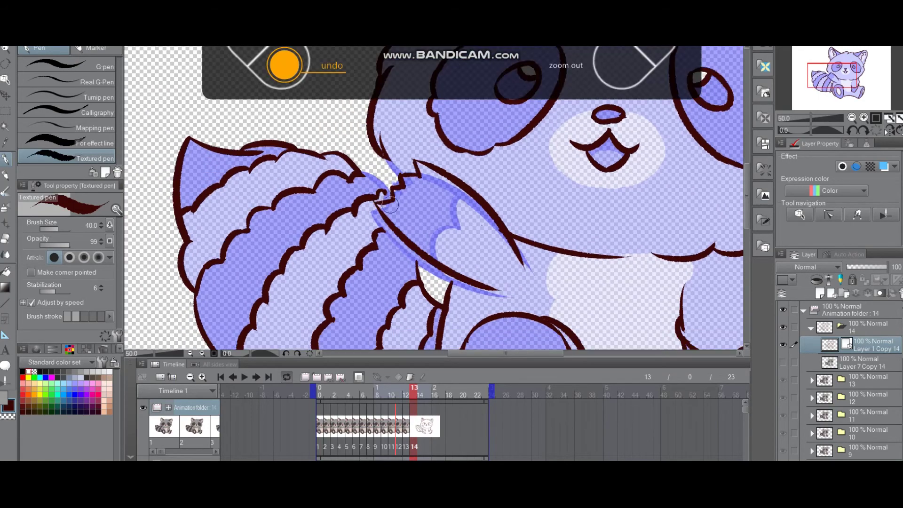
pyautogui.scroll(-3, 427, 187)
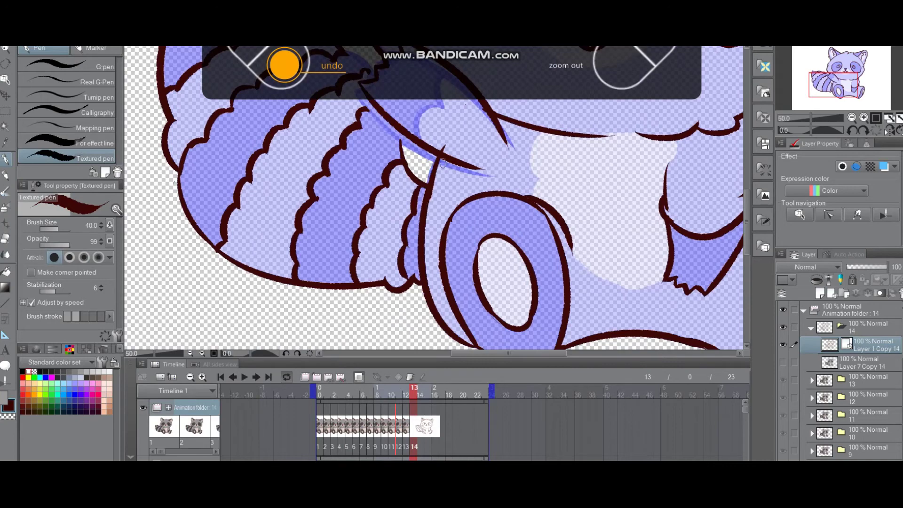
pyautogui.scroll(3, 443, 162)
pyautogui.scroll(-1, 423, 183)
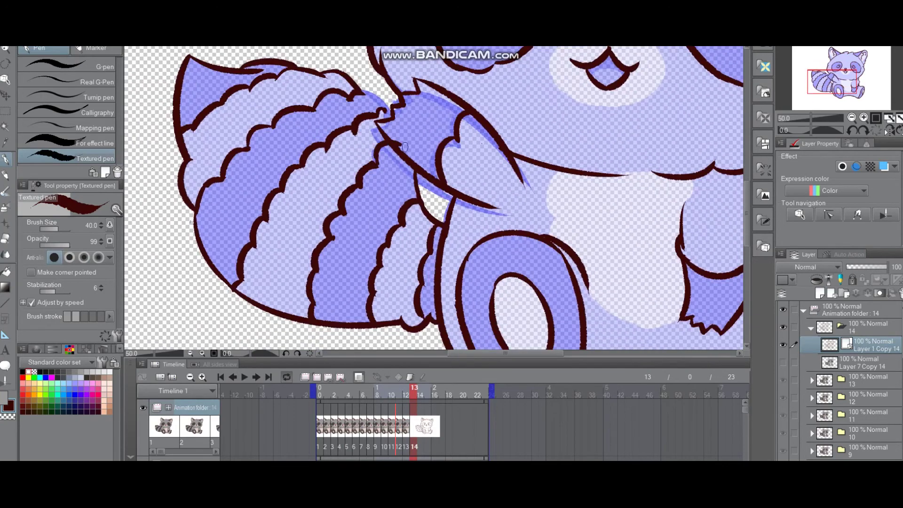
pyautogui.scroll(1, 405, 146)
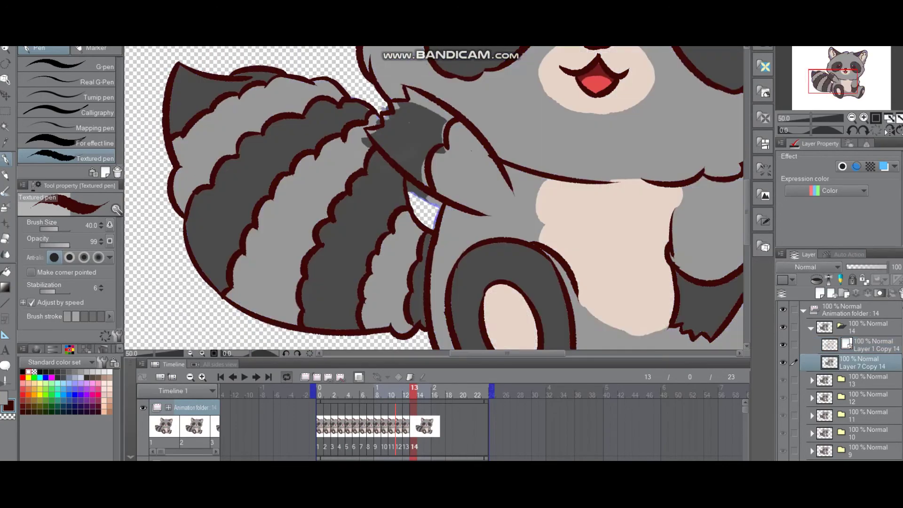
pyautogui.press('g')
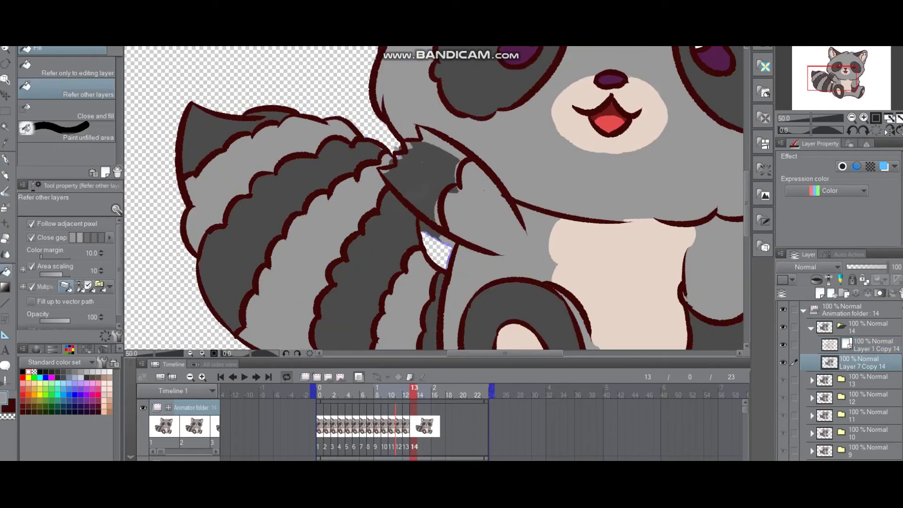
# - Add frame 15 from frame 14's layers and redraw the waving arm's outline and jagged fingertips slightly higher
pyautogui.press('p')
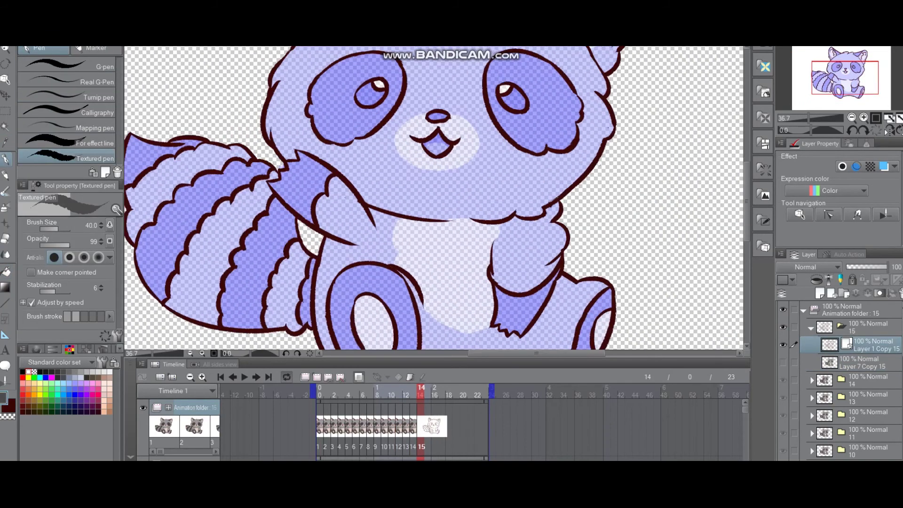
pyautogui.moveTo(306, 140); pyautogui.dragTo(379, 166)
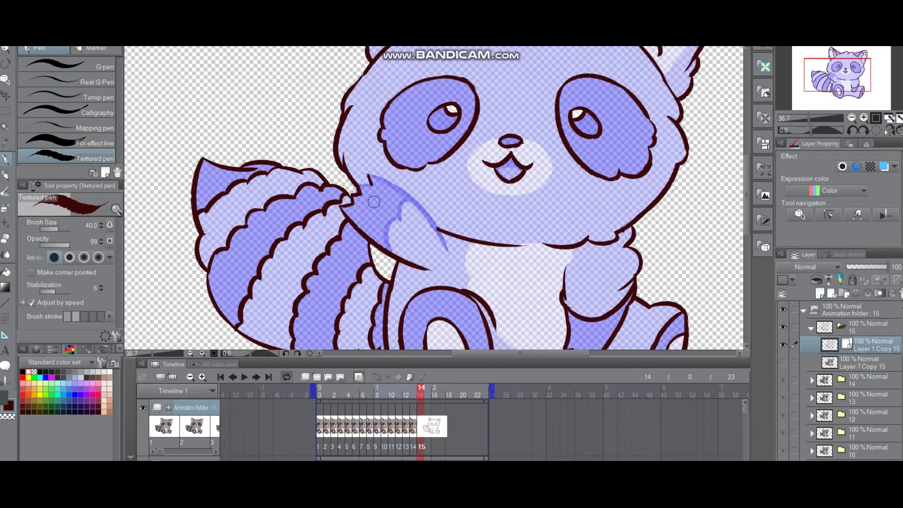
pyautogui.hotkey('ctrl', 'z')
pyautogui.hotkey('ctrl', 'z')
pyautogui.hotkey('ctrl', 'z')
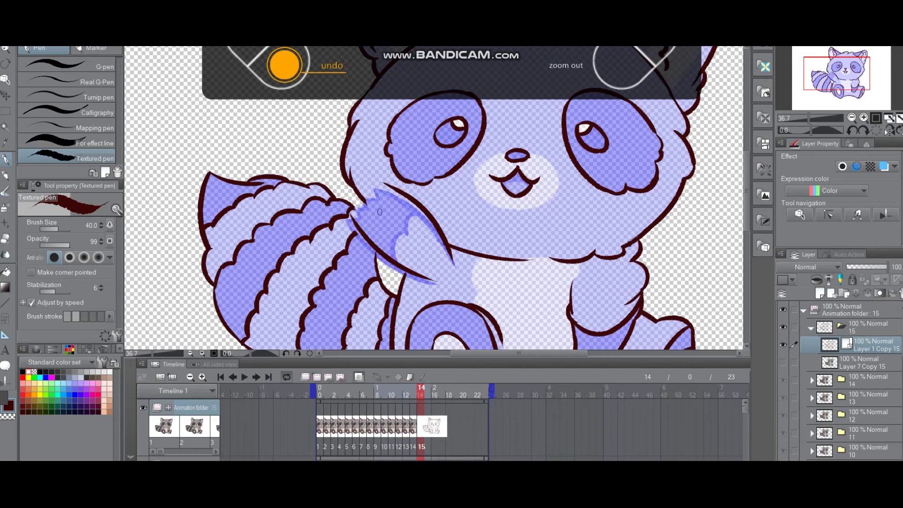
pyautogui.moveTo(403, 250)
pyautogui.mouseDown()
pyautogui.moveTo(404, 287)
pyautogui.moveTo(395, 188)
pyautogui.moveTo(409, 240)
pyautogui.mouseUp()
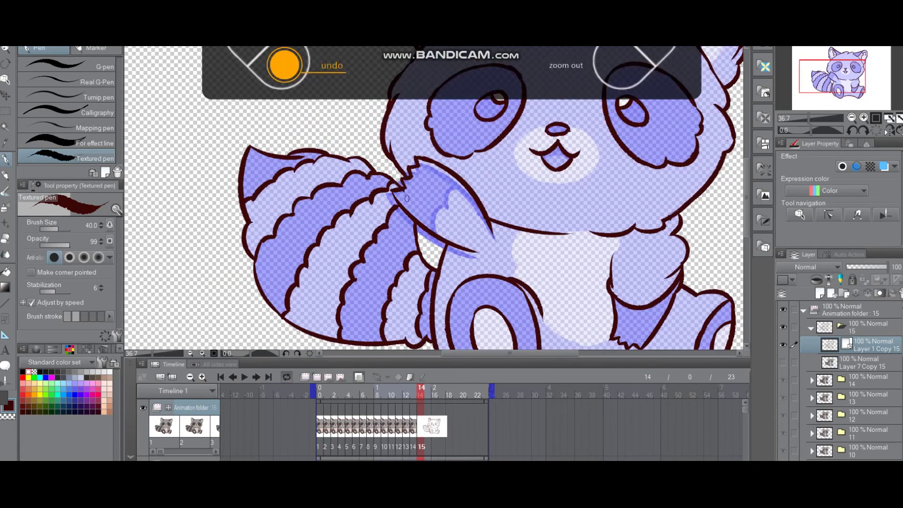
pyautogui.moveTo(440, 167); pyautogui.dragTo(445, 191)
# - Refill the waving arm's dark grey paw and light grey upper part on frame 15's colour layer
pyautogui.scroll(-3, 445, 191)
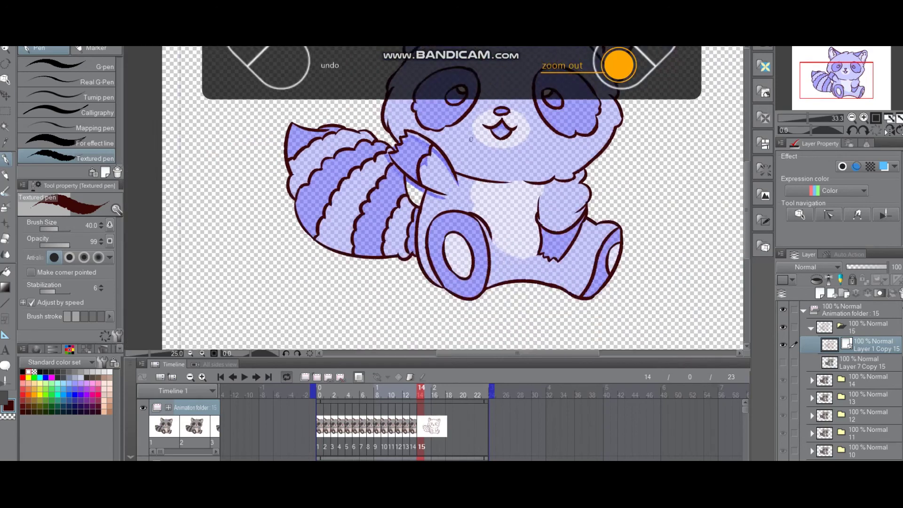
pyautogui.hotkey('alt', '[')
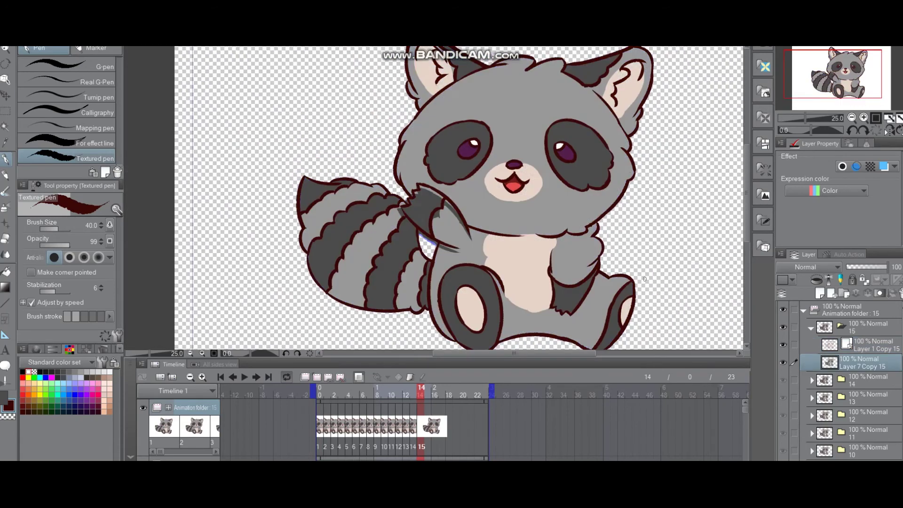
pyautogui.press('g')
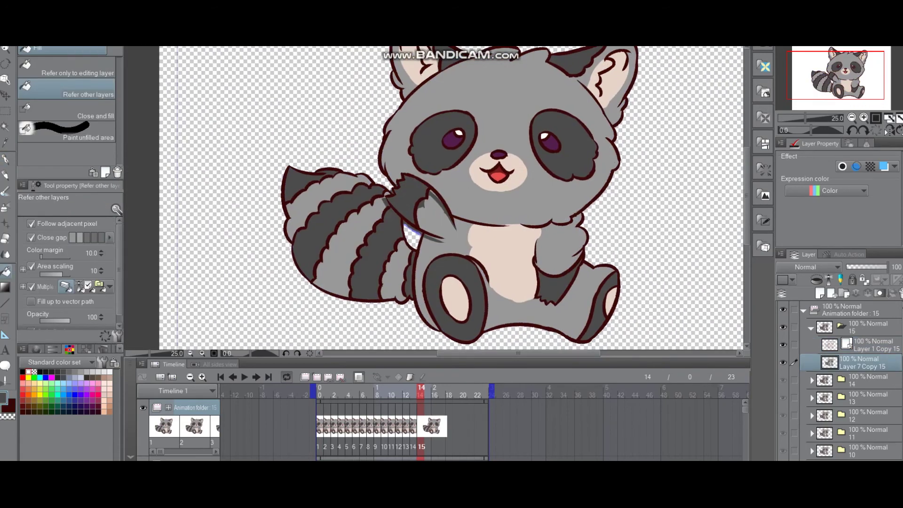
pyautogui.scroll(5, 413, 226)
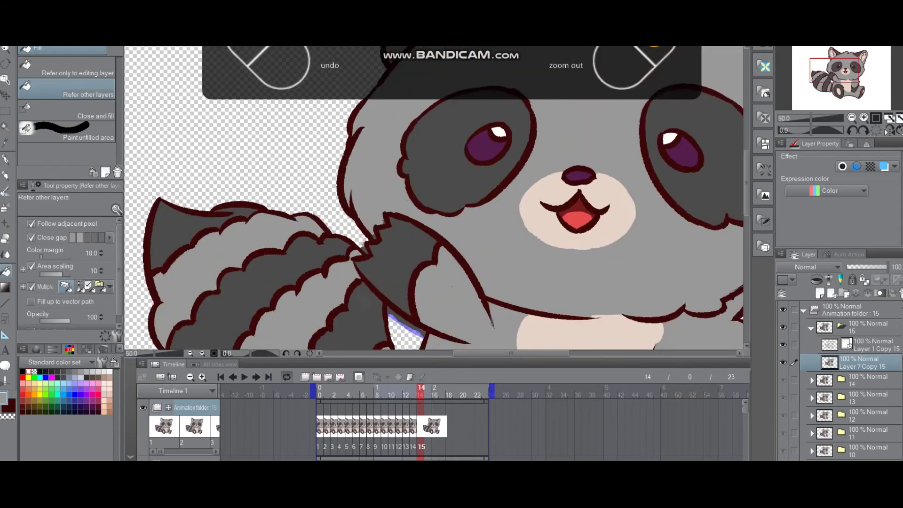
pyautogui.scroll(-5, 435, 198)
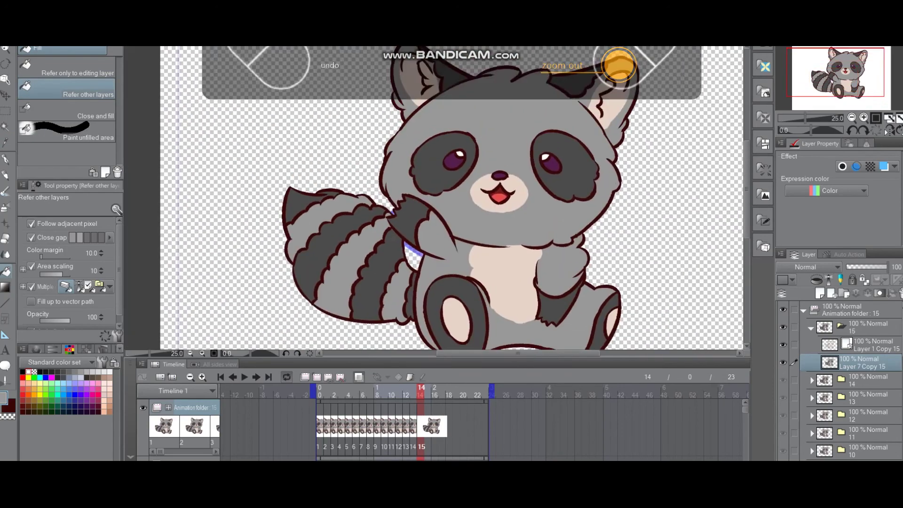